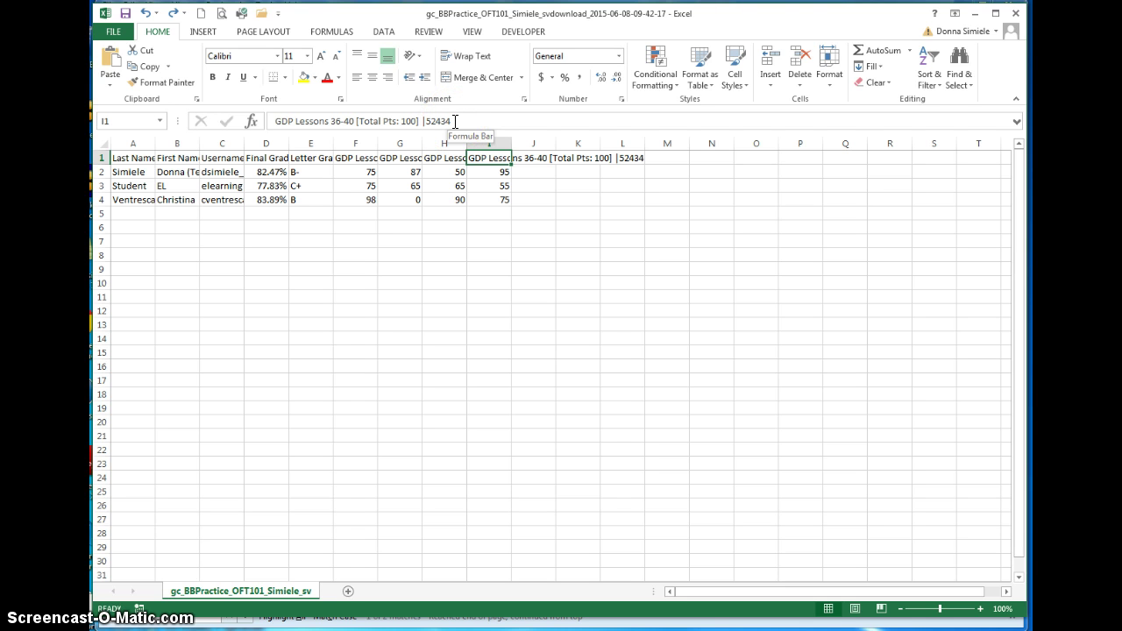
- Shorten the heading in cell I1 to "GDP Lessons 36-40" by removing the total points and ID number
{"action": "left_click", "coordinate": [485, 188]}
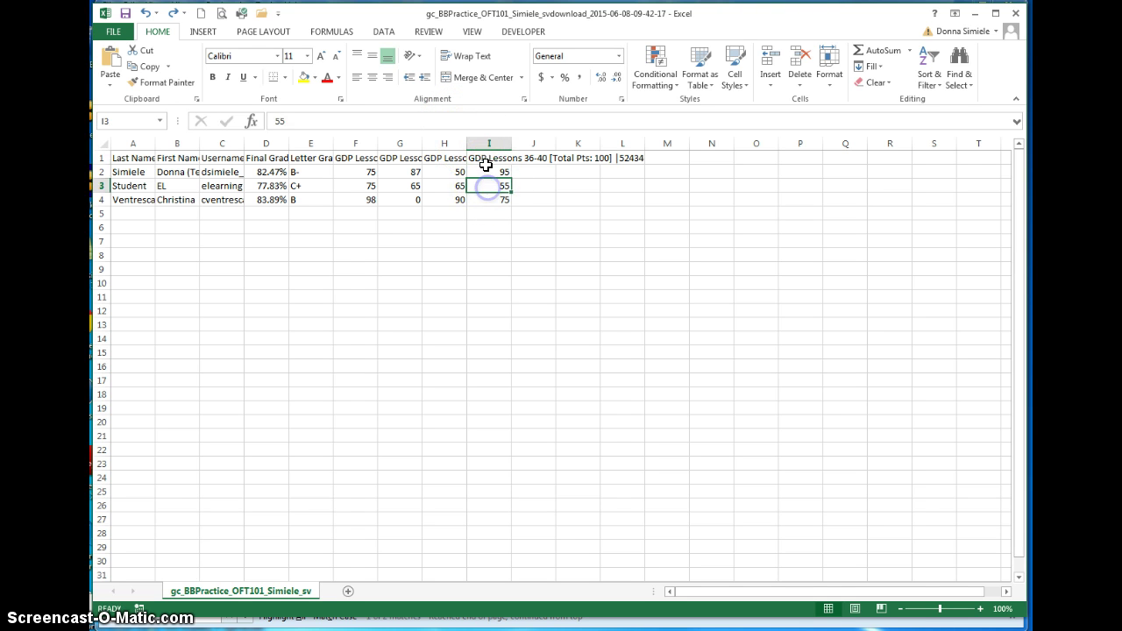
{"action": "left_click", "coordinate": [484, 158]}
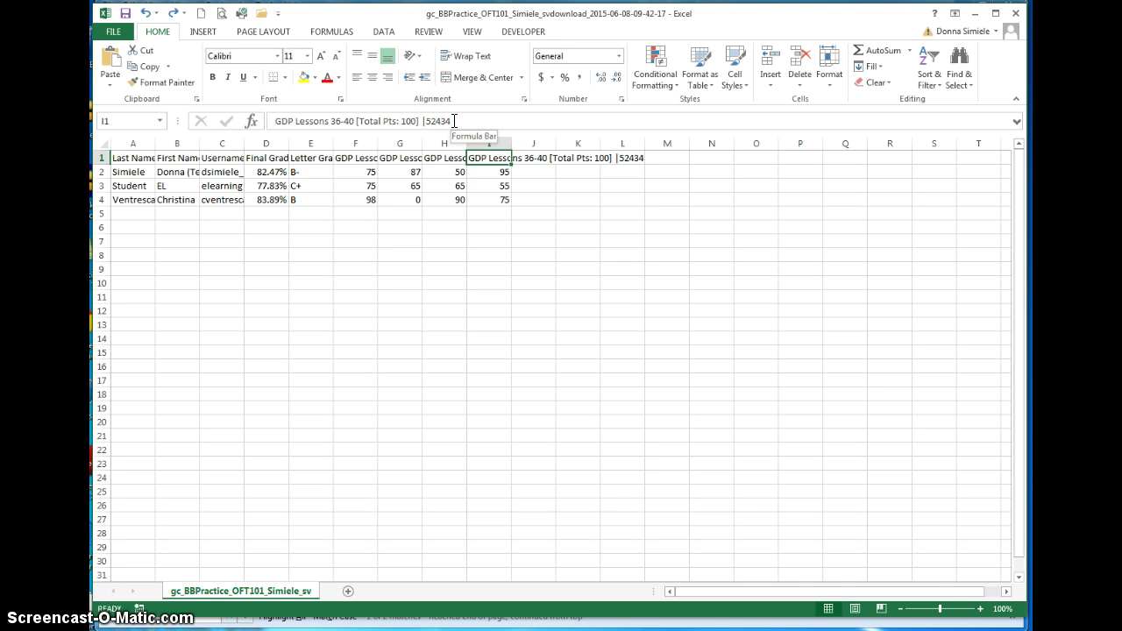
{"action": "left_click_drag", "start_coordinate": [455, 121], "coordinate": [354, 124]}
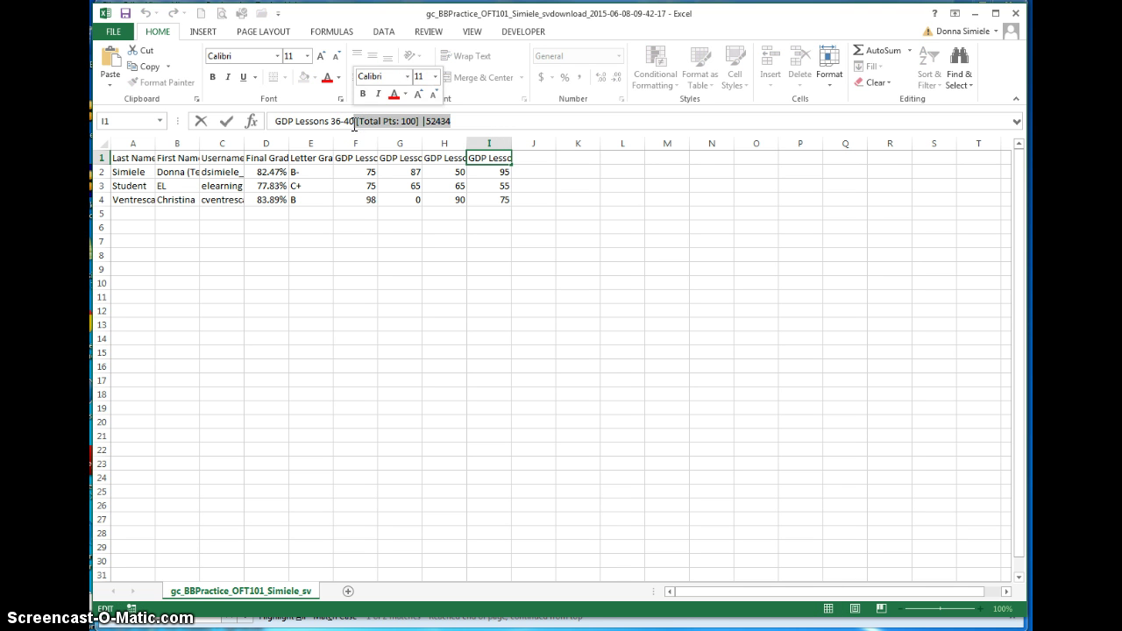
{"action": "key", "text": "Delete"}
{"action": "key", "text": "Return"}
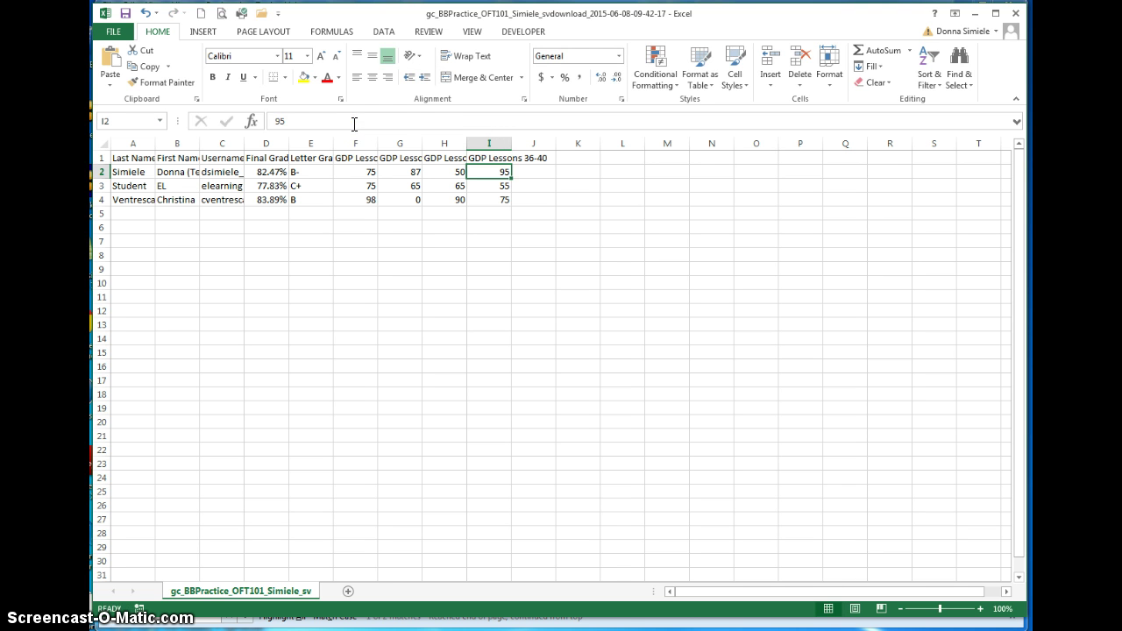
- Check the headings in row 1 and apply Wrap Text to the entire row
{"action": "left_click", "coordinate": [446, 159]}
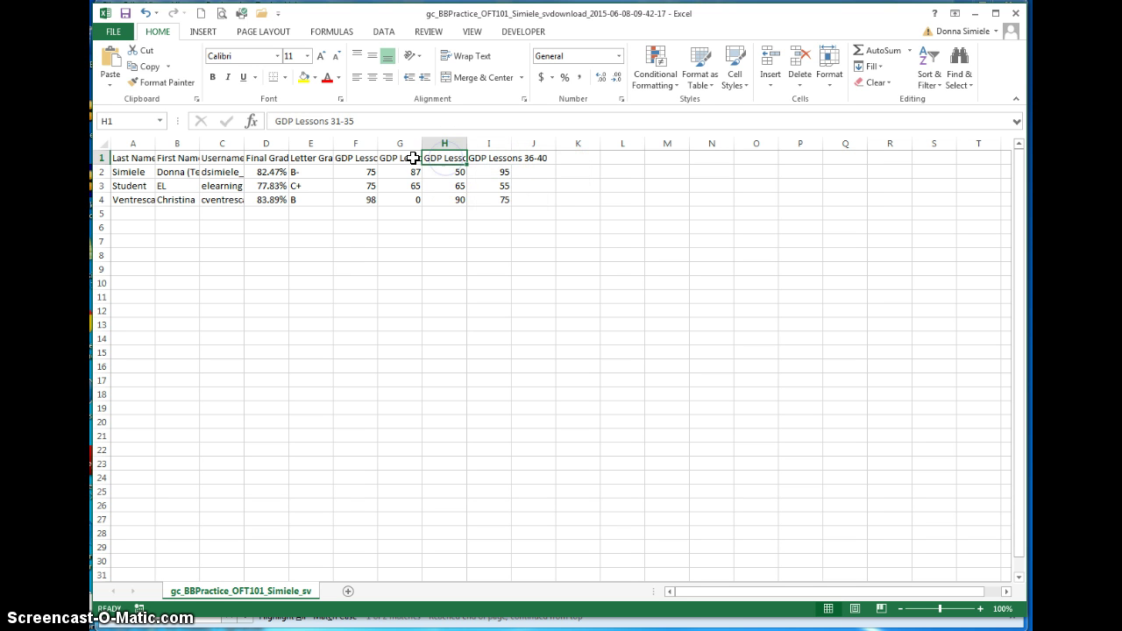
{"action": "left_click", "coordinate": [403, 159]}
{"action": "left_click", "coordinate": [360, 158]}
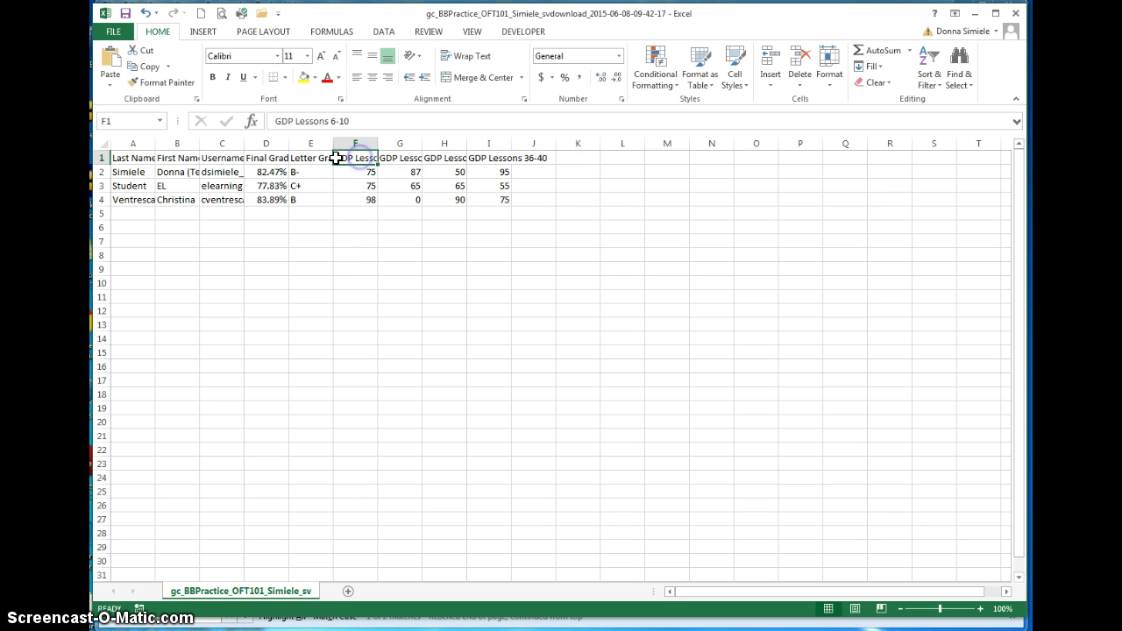
{"action": "left_click", "coordinate": [311, 158]}
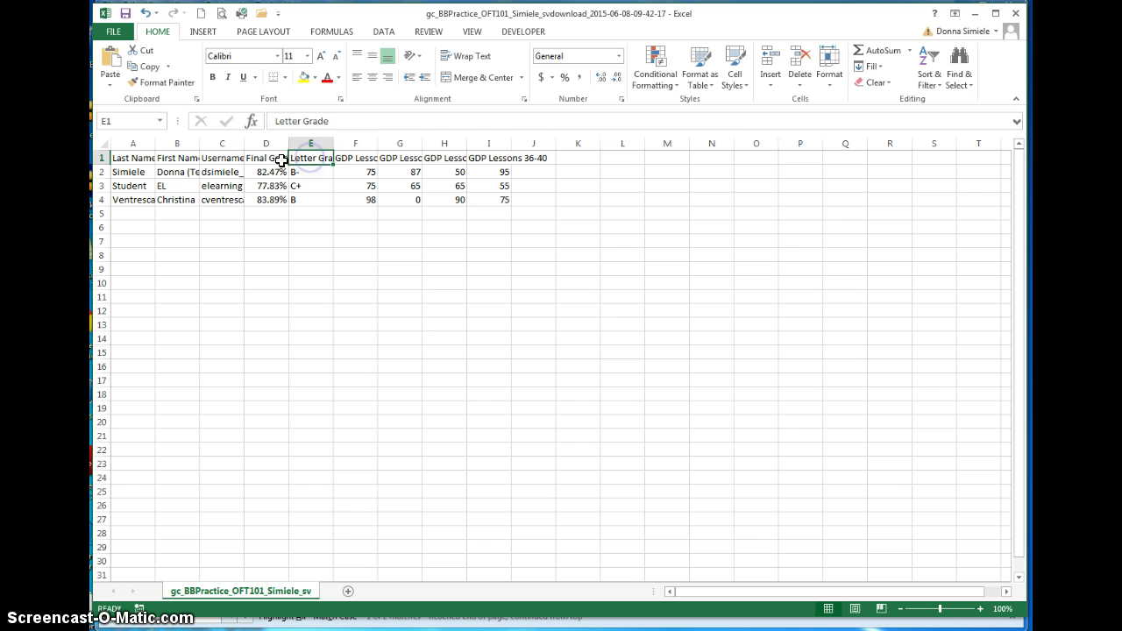
{"action": "left_click", "coordinate": [268, 158]}
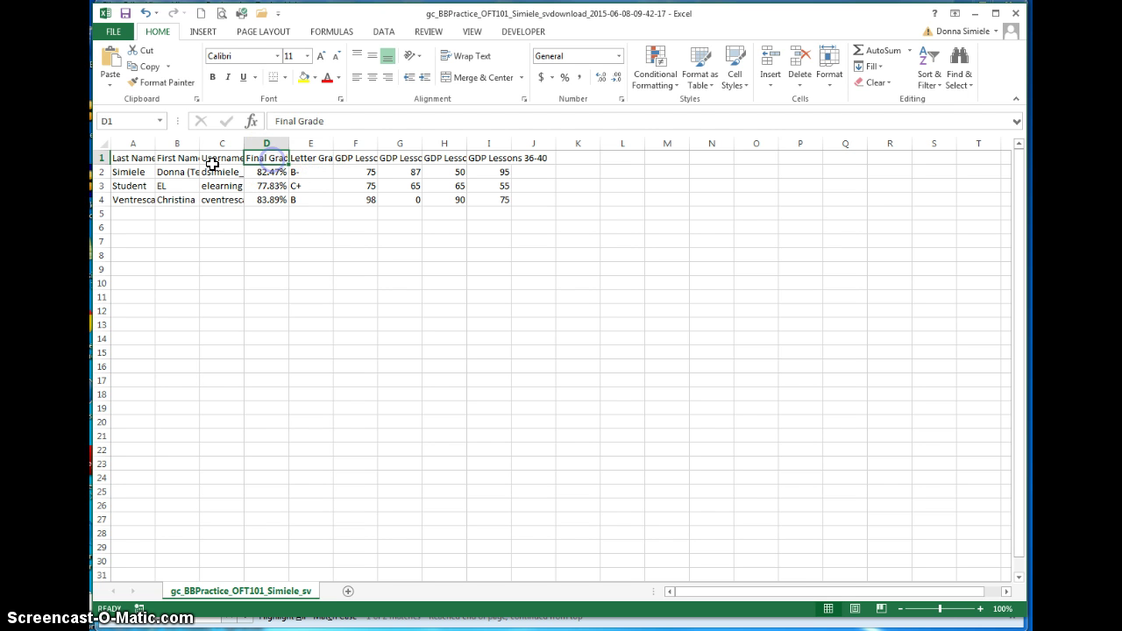
{"action": "left_click", "coordinate": [102, 157]}
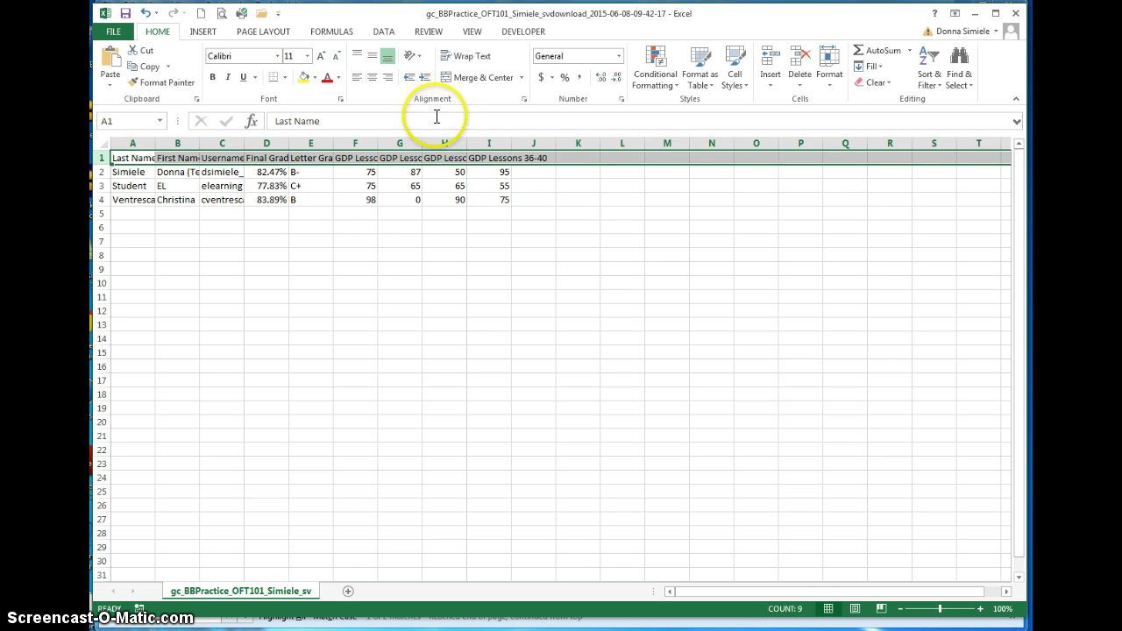
{"action": "left_click", "coordinate": [472, 57]}
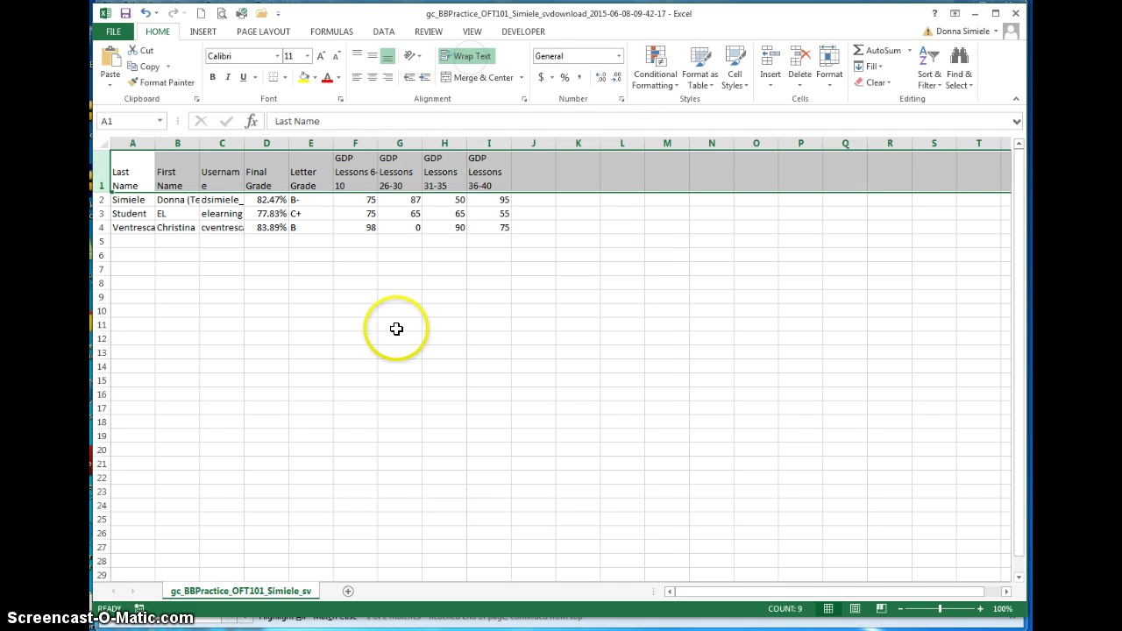
- Widen the Username column to fit its contents with a little extra room
{"action": "left_click", "coordinate": [163, 183]}
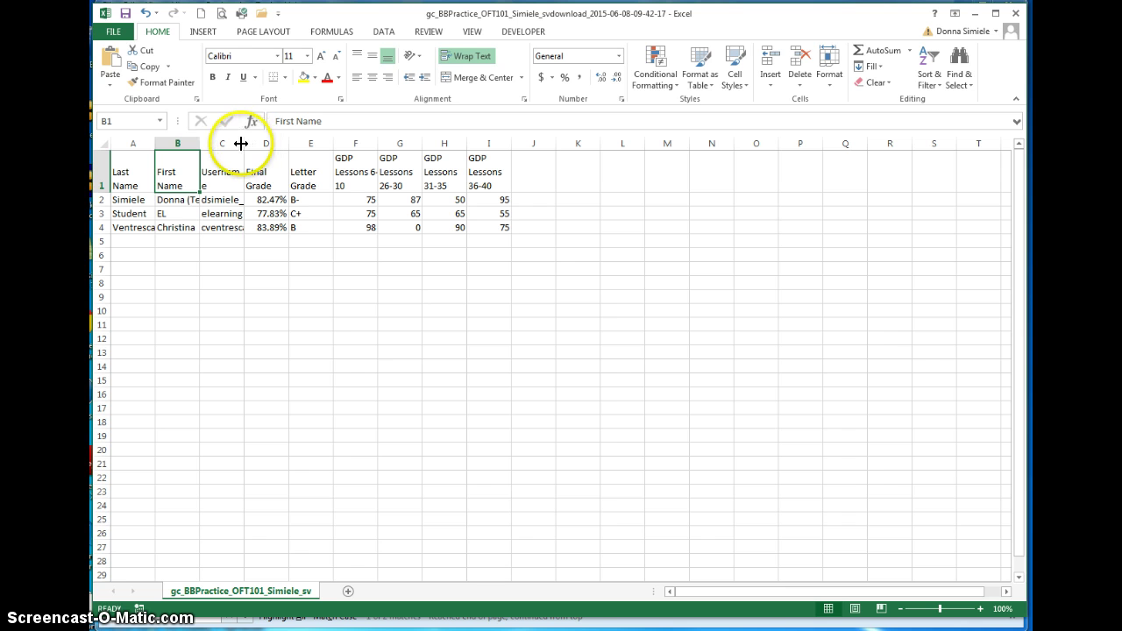
{"action": "double_click", "coordinate": [244, 143]}
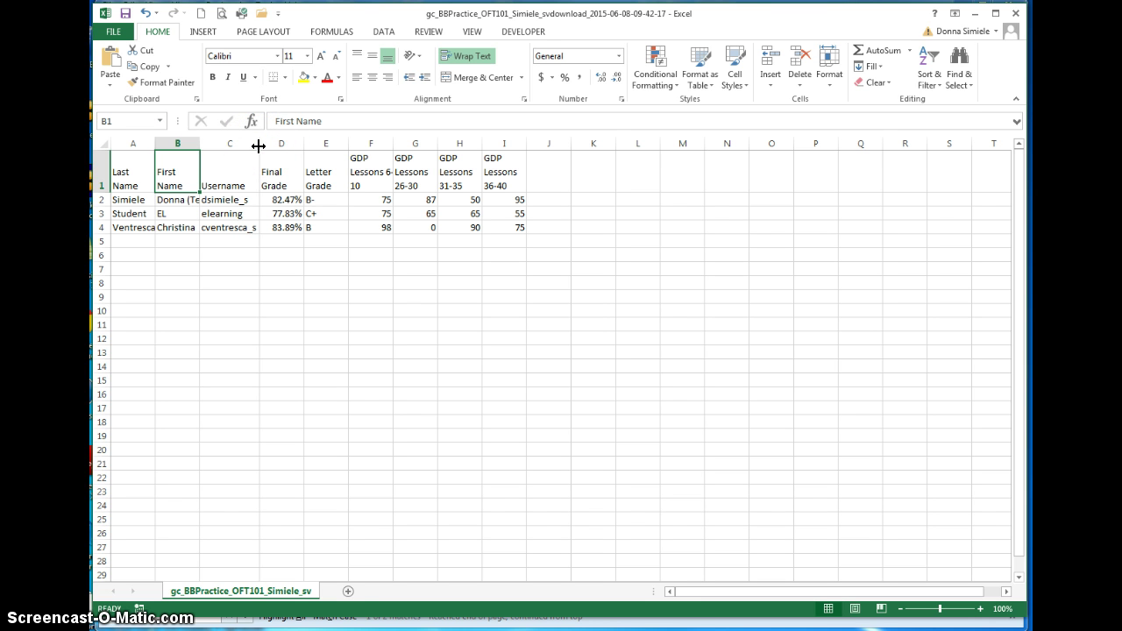
{"action": "left_click_drag", "start_coordinate": [259, 145], "coordinate": [262, 147]}
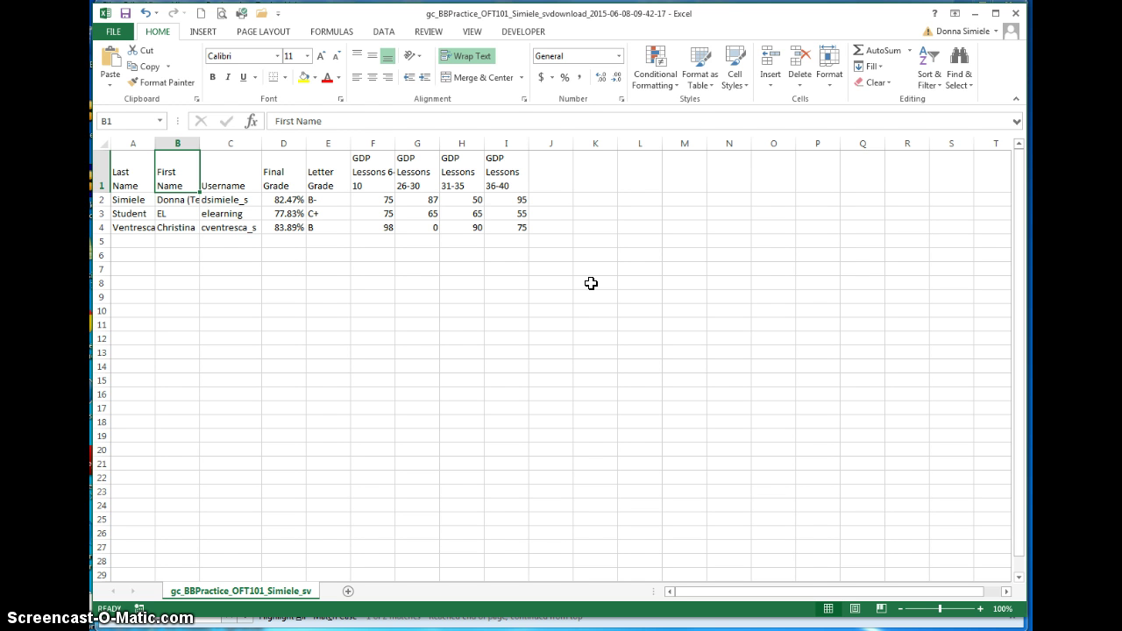
- Average the first student's lesson scores in J2 with =AVERAGE(F2:I2) and fill the formula down to J4
{"action": "left_click", "coordinate": [544, 200]}
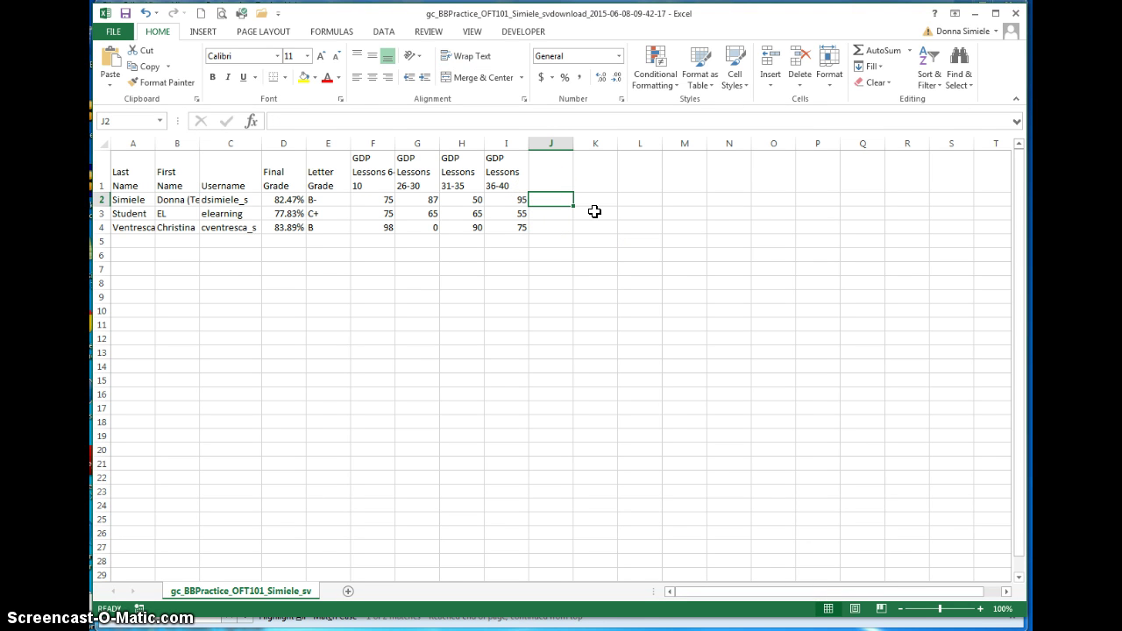
{"action": "type", "text": "=av"}
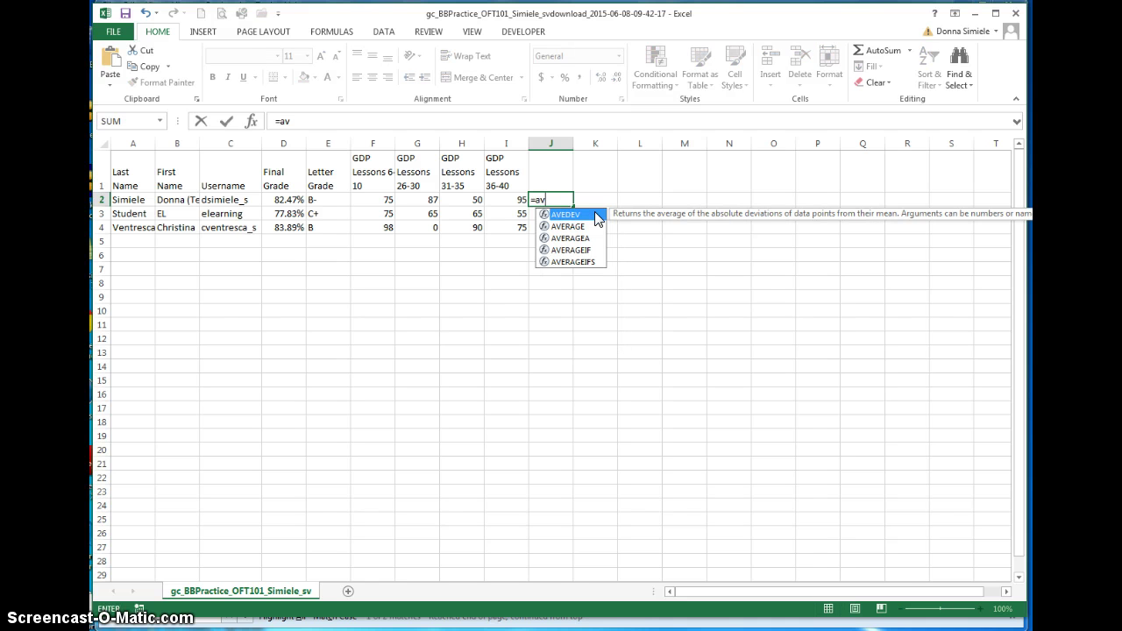
{"action": "type", "text": "erage("}
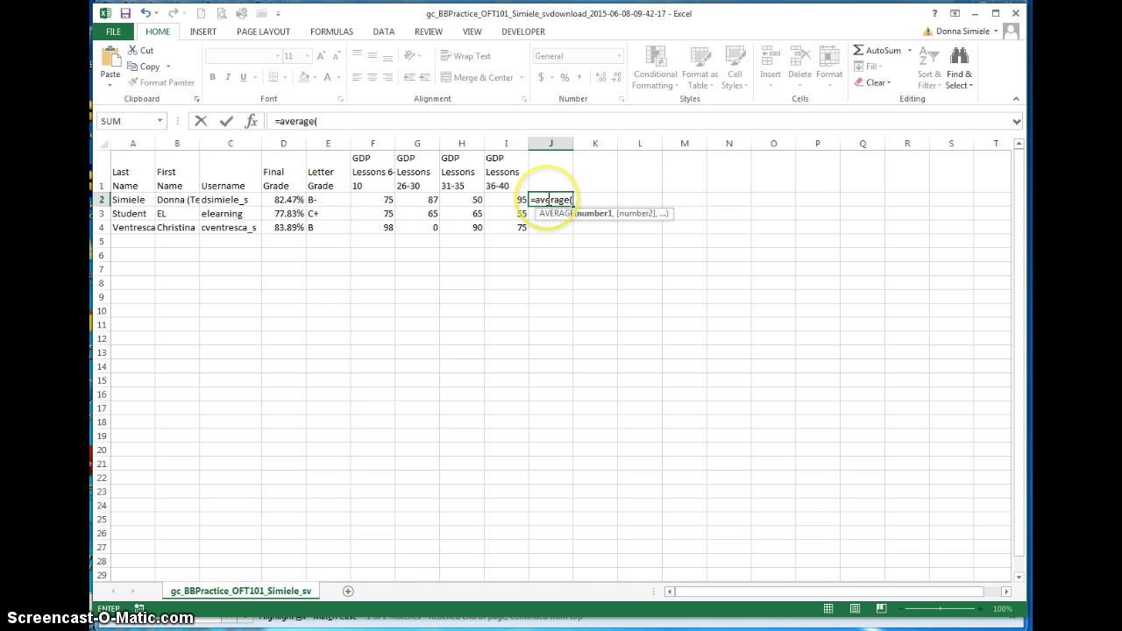
{"action": "left_click_drag", "start_coordinate": [509, 199], "coordinate": [381, 199]}
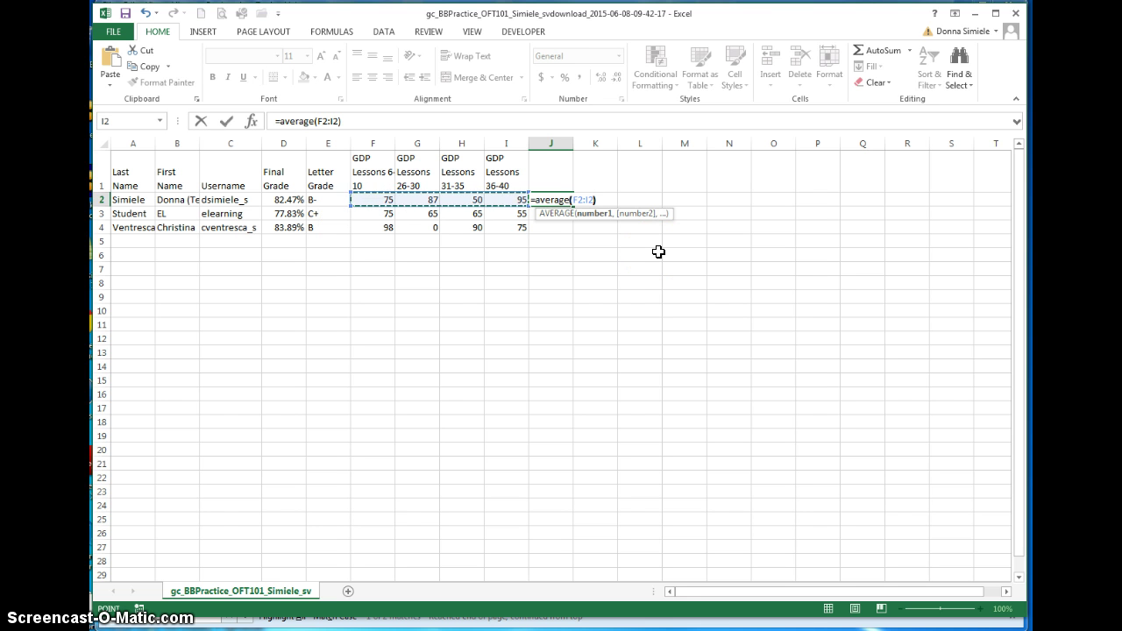
{"action": "type", "text": ")"}
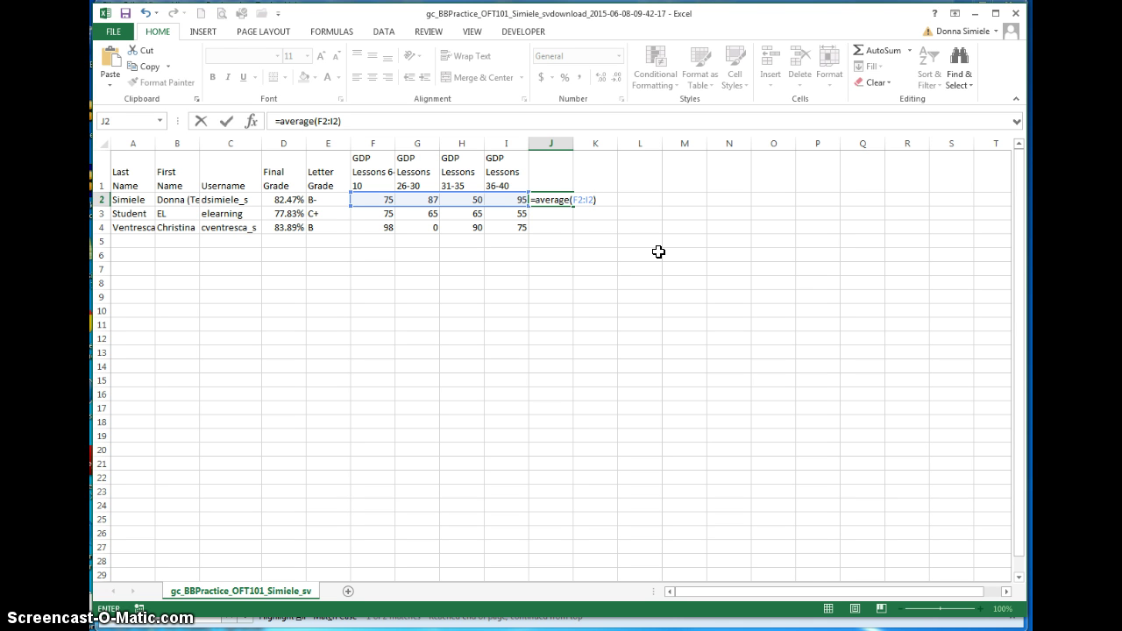
{"action": "key", "text": "Return"}
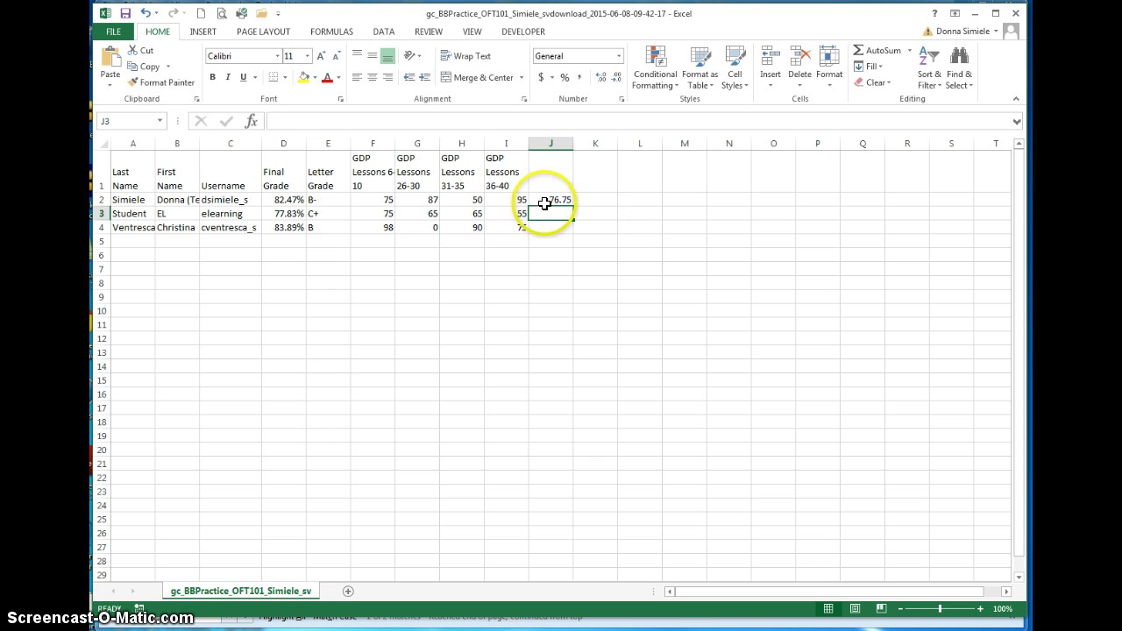
{"action": "left_click", "coordinate": [543, 200]}
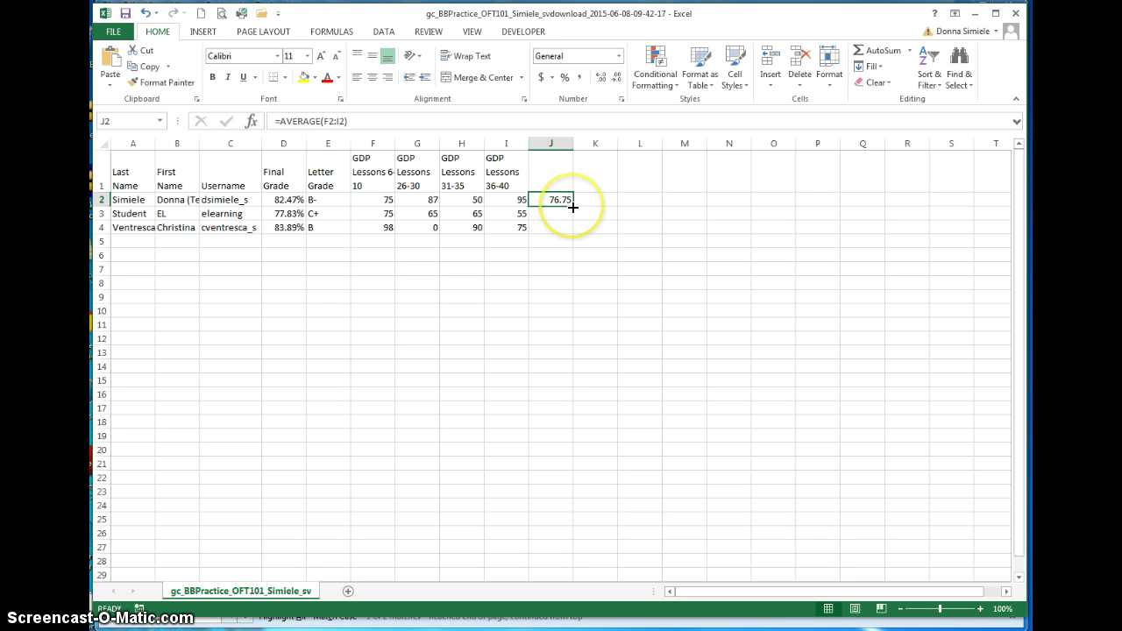
{"action": "left_click_drag", "start_coordinate": [573, 204], "coordinate": [568, 238]}
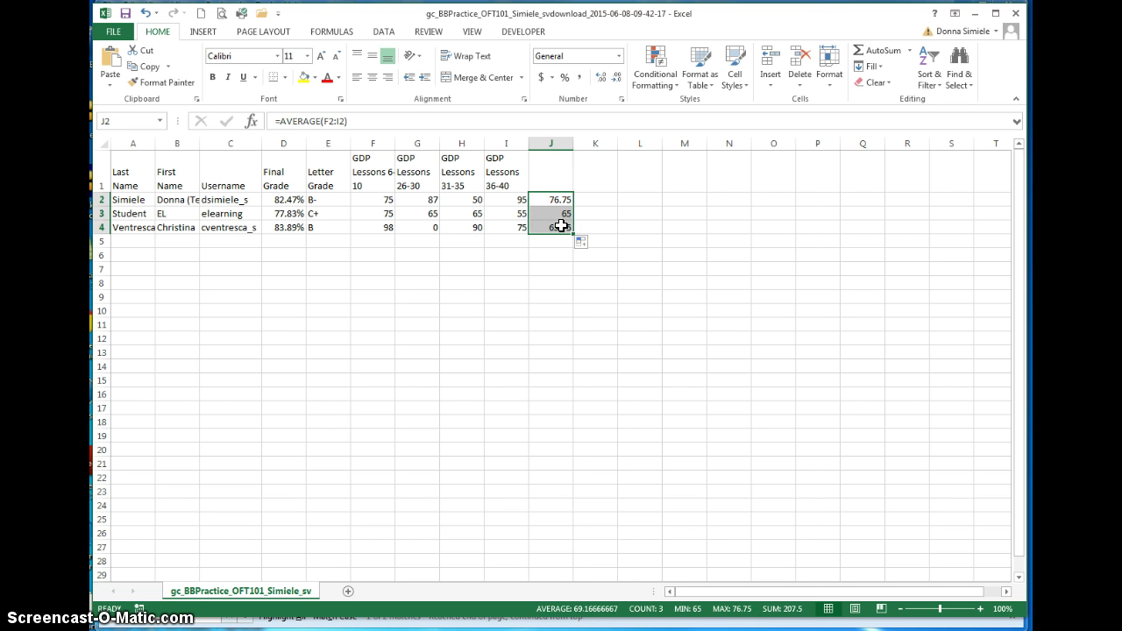
- Average the GDP Lessons 6-10 scores in F5 with =AVERAGE(F2:F4) and fill the formula across to J5
{"action": "left_click", "coordinate": [369, 243]}
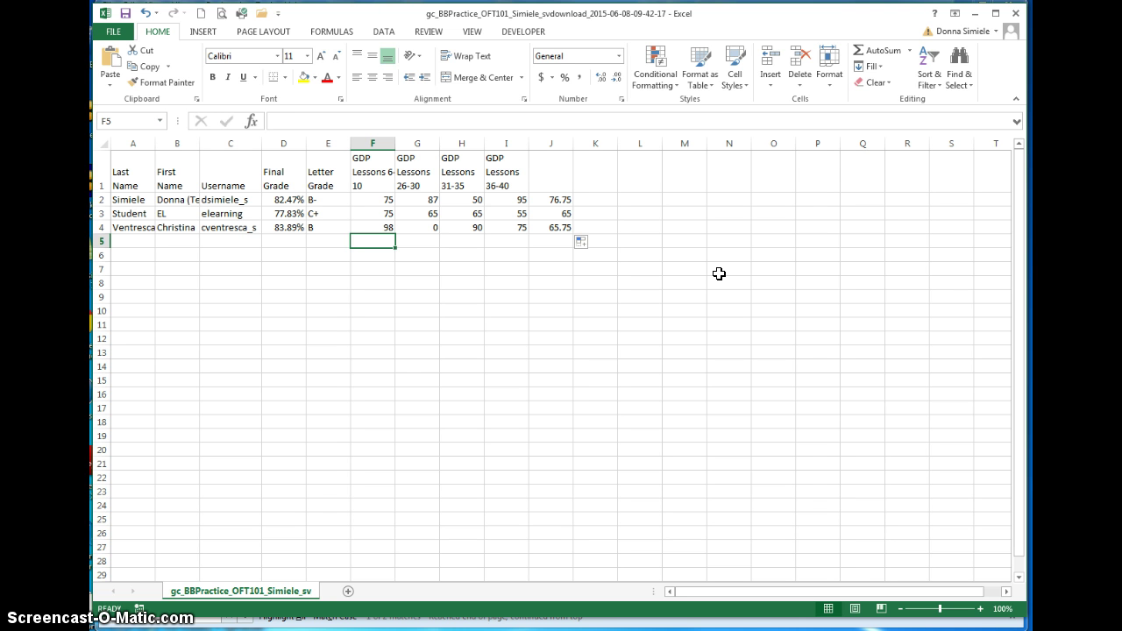
{"action": "type", "text": "=a"}
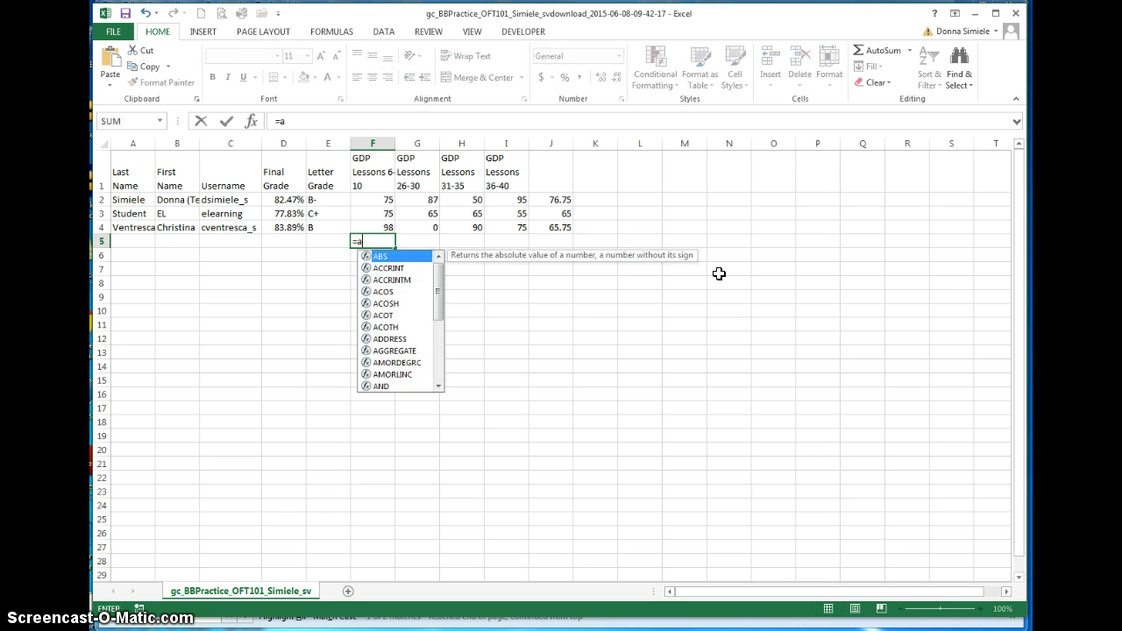
{"action": "type", "text": "verage("}
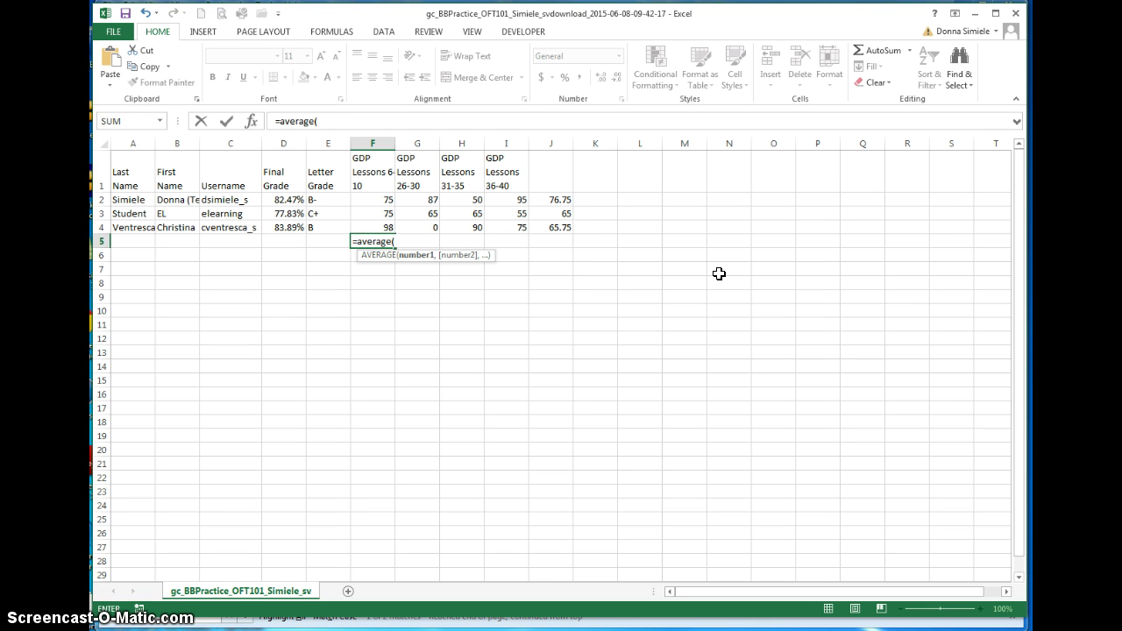
{"action": "key", "text": "Up"}
{"action": "key", "text": "shift+Up"}
{"action": "key", "text": "shift+Up"}
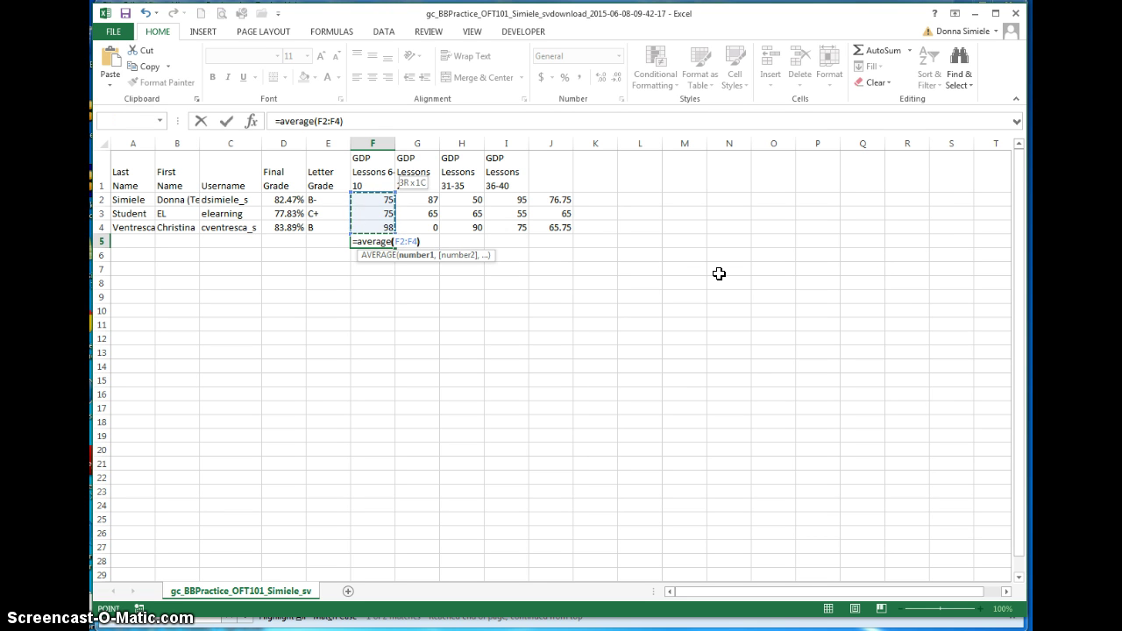
{"action": "key", "text": "Return"}
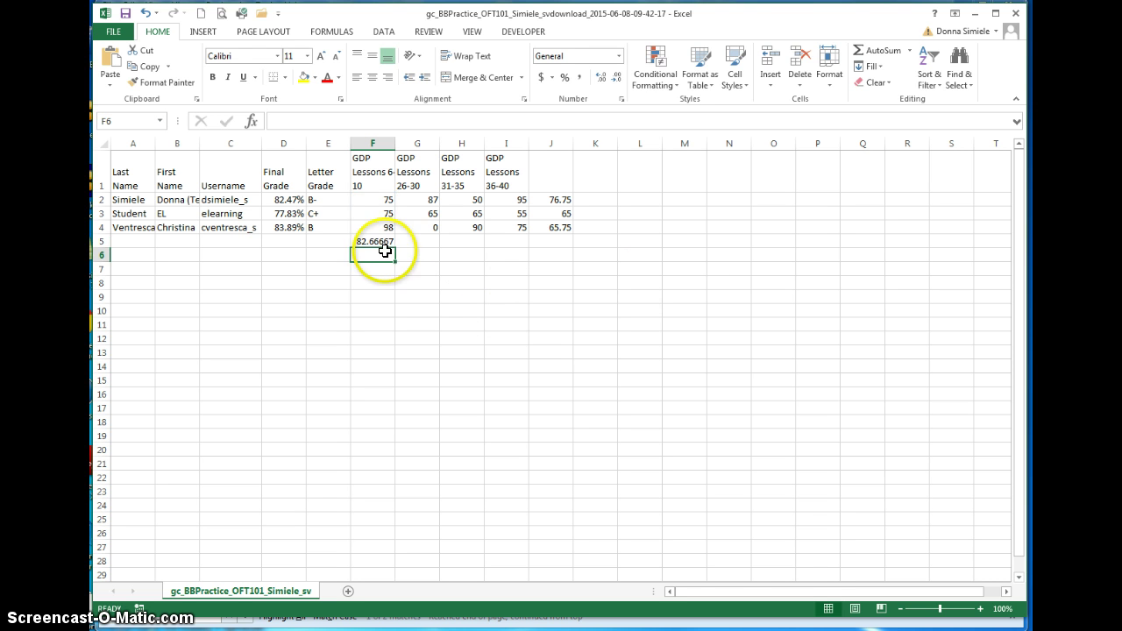
{"action": "left_click", "coordinate": [369, 241]}
{"action": "left_click_drag", "start_coordinate": [394, 247], "coordinate": [560, 243]}
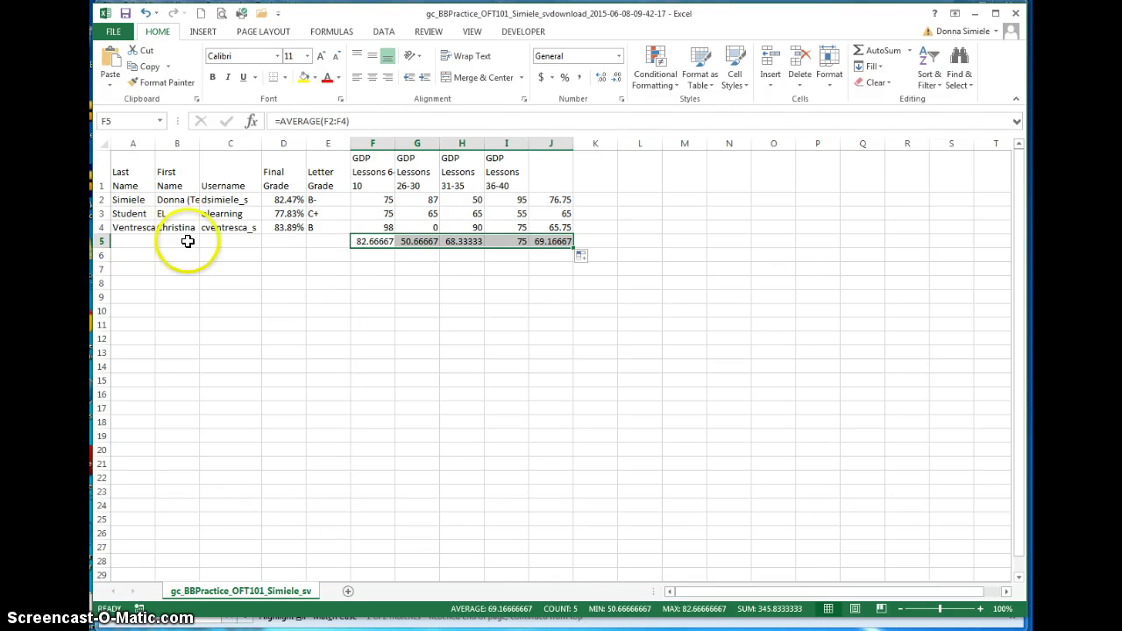
- Count the students by last name in cell A6 with =COUNTA(A2:A4)
{"action": "left_click", "coordinate": [136, 254]}
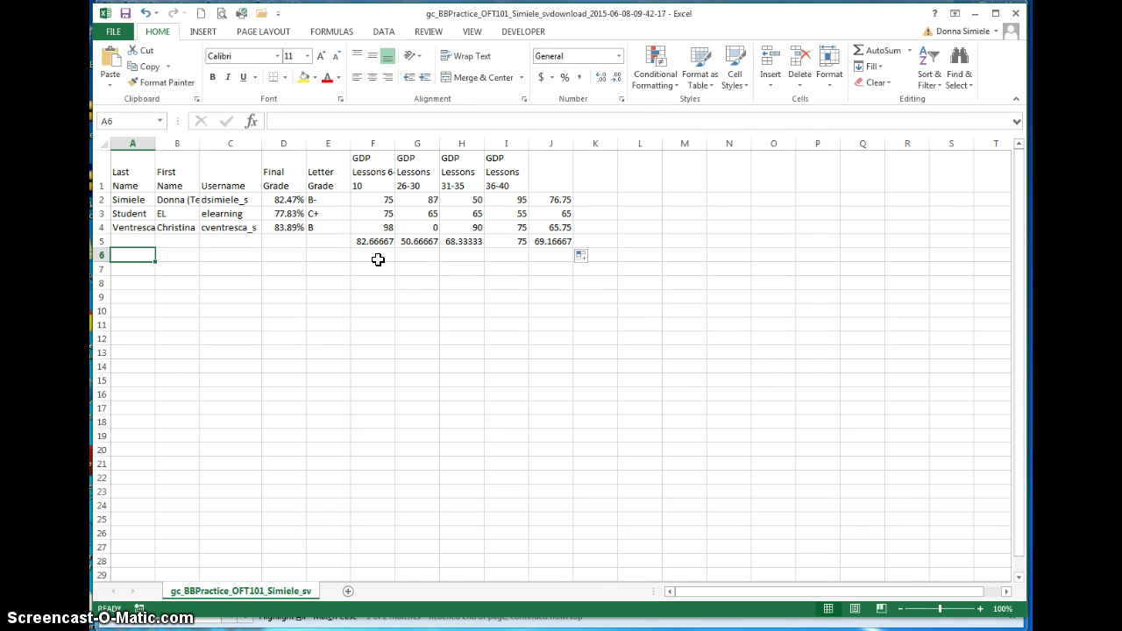
{"action": "type", "text": "="}
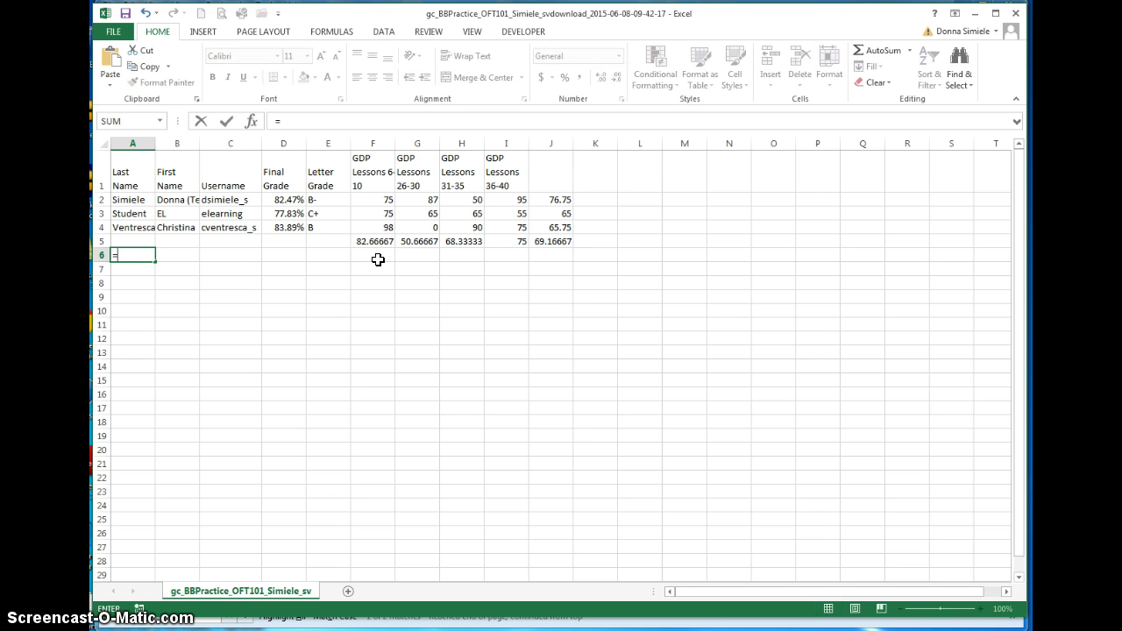
{"action": "type", "text": "counta"}
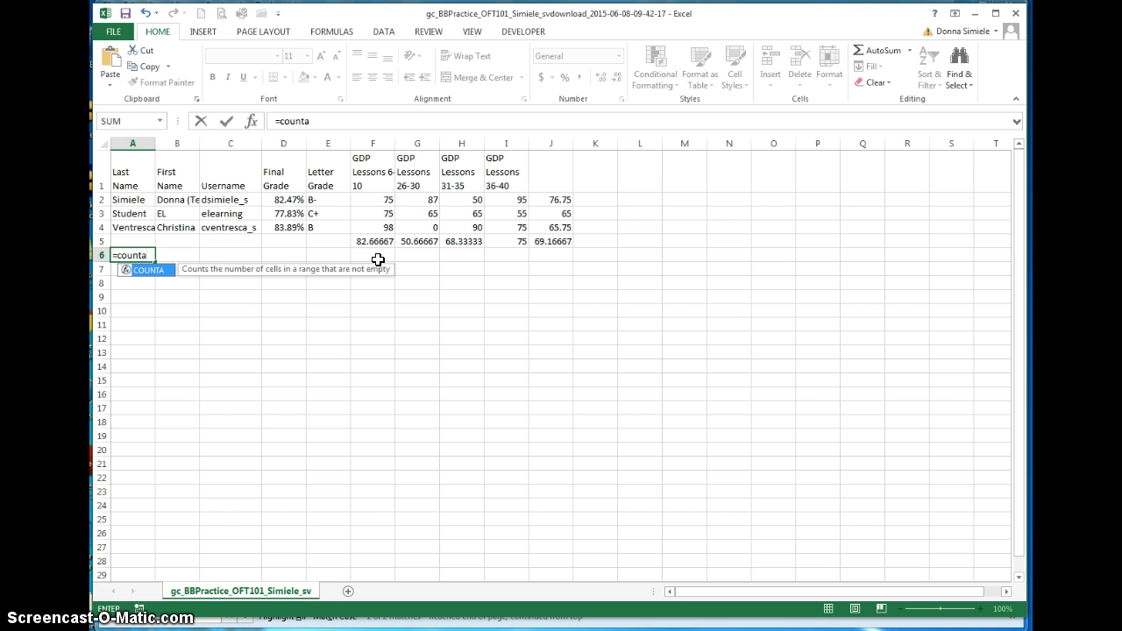
{"action": "type", "text": "("}
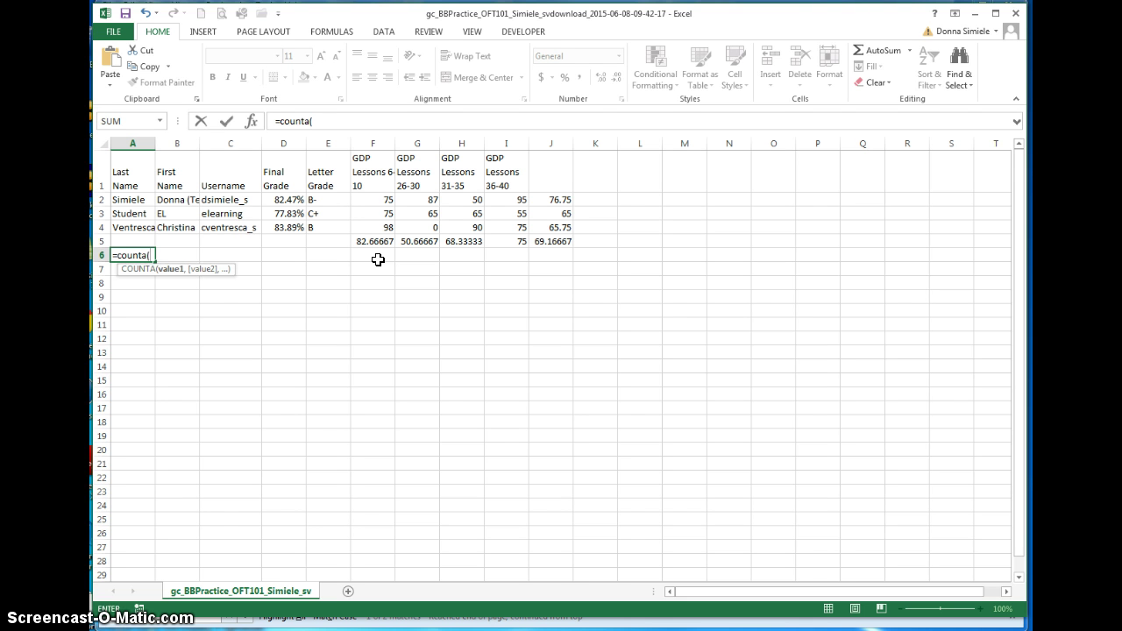
{"action": "key", "text": "Up"}
{"action": "key", "text": "Up"}
{"action": "key", "text": "shift+Up"}
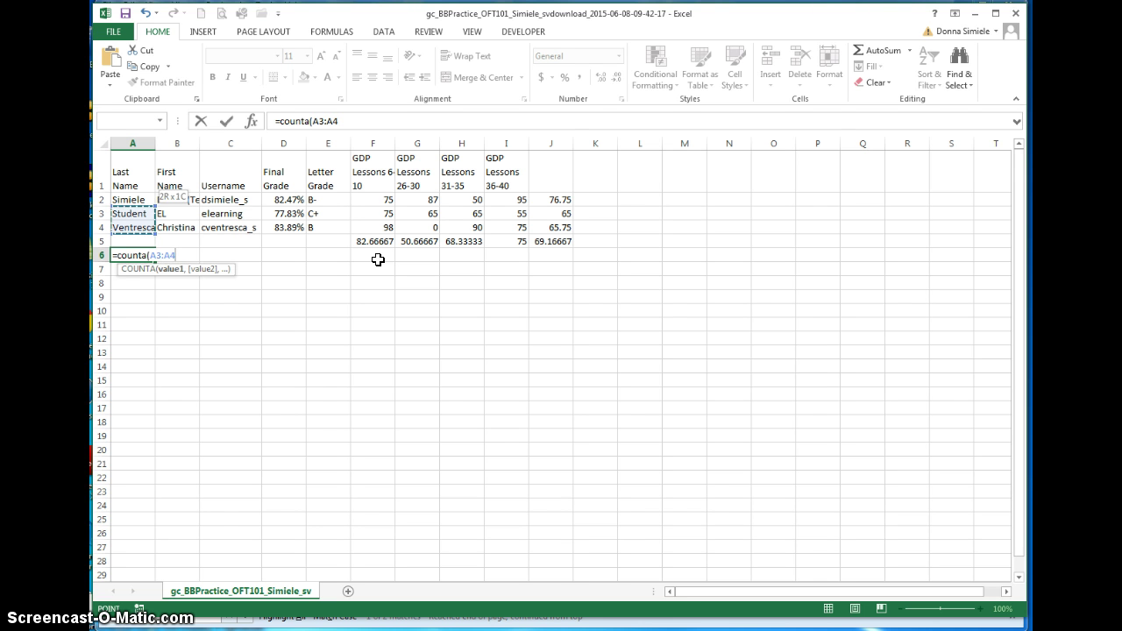
{"action": "key", "text": "shift+Up"}
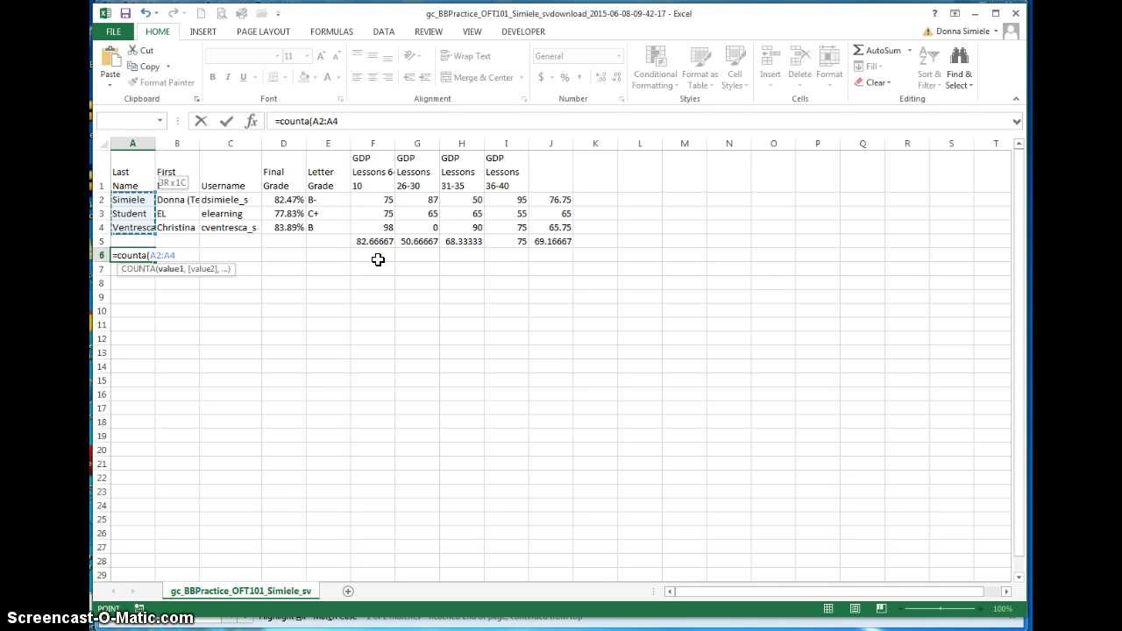
{"action": "type", "text": ")"}
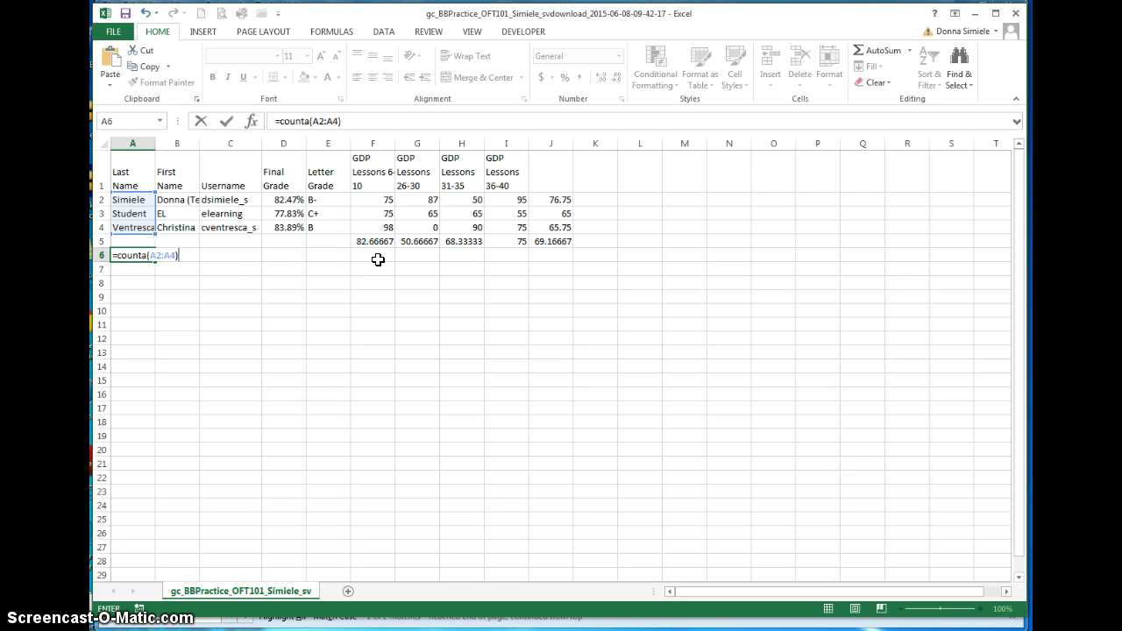
{"action": "key", "text": "Return"}
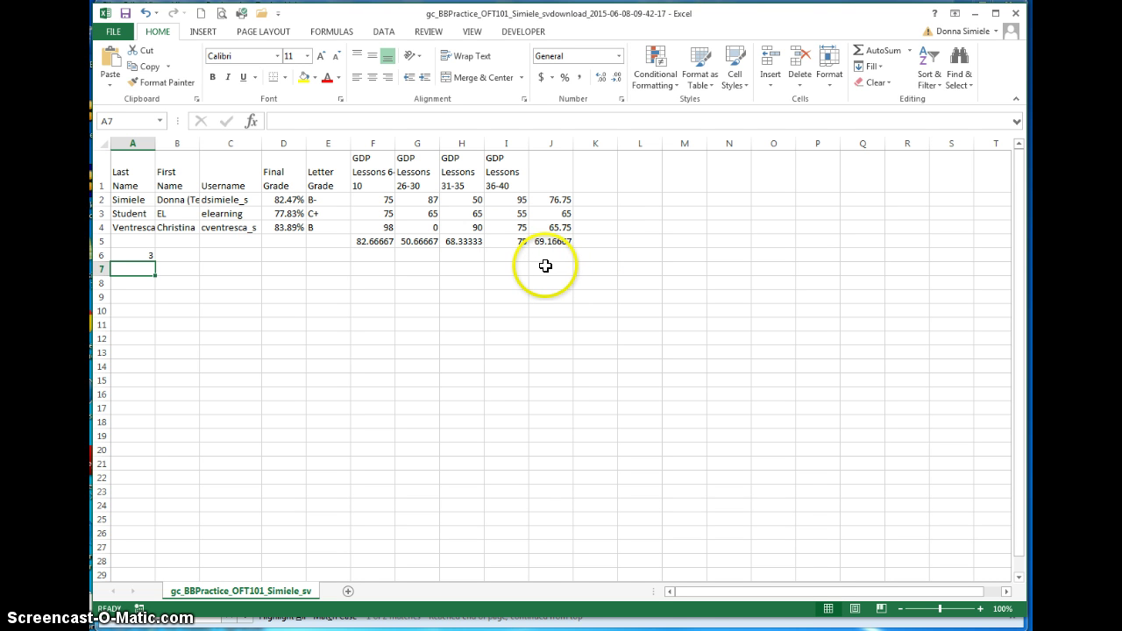
- Count the student averages of 60 or higher in cell J7 with =COUNTIF(J2:J4,">=60")
{"action": "left_click", "coordinate": [547, 269]}
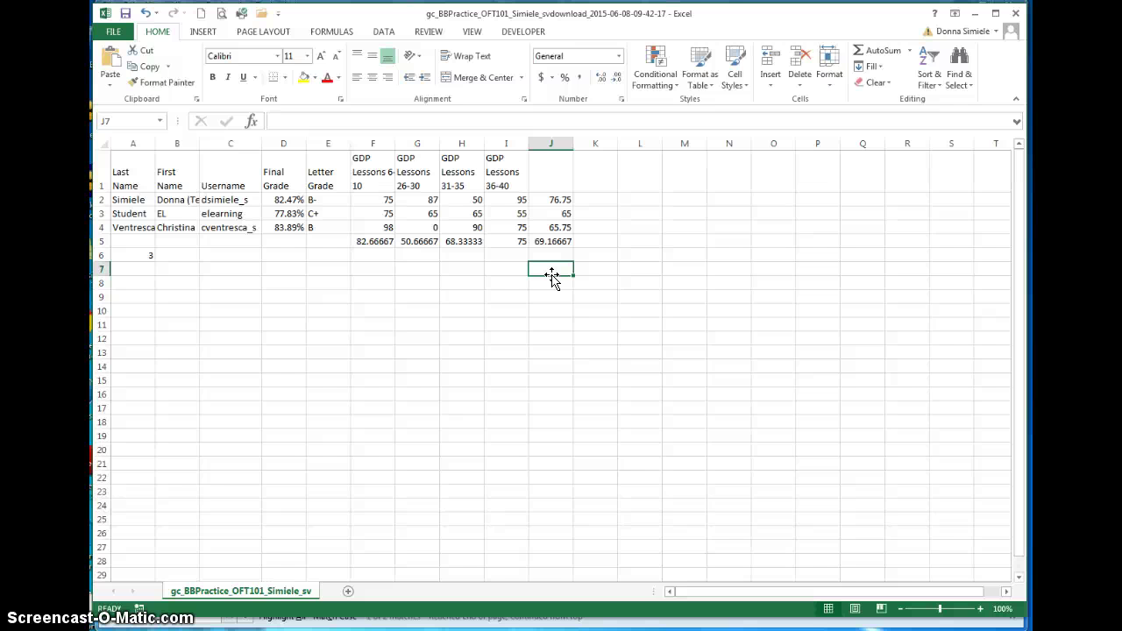
{"action": "type", "text": "="}
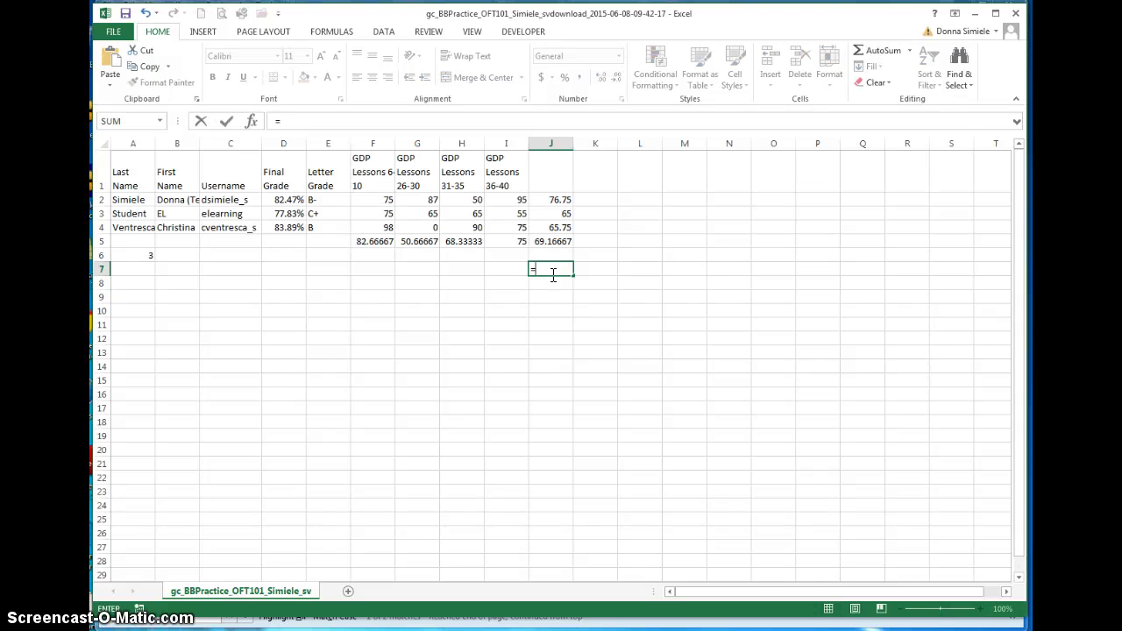
{"action": "type", "text": "counti"}
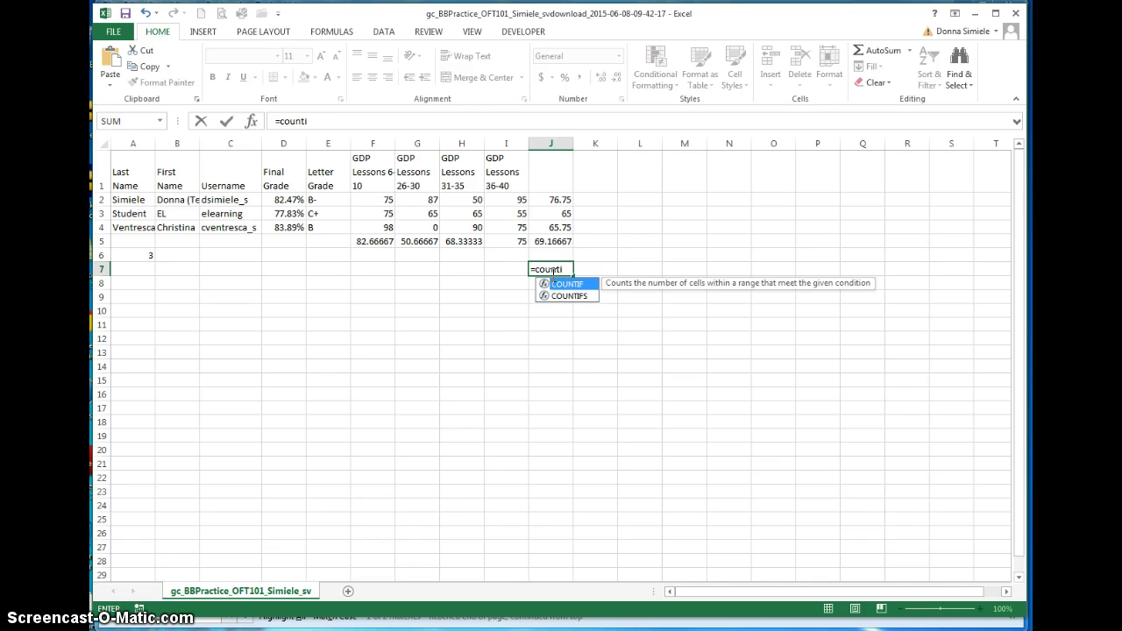
{"action": "type", "text": "f("}
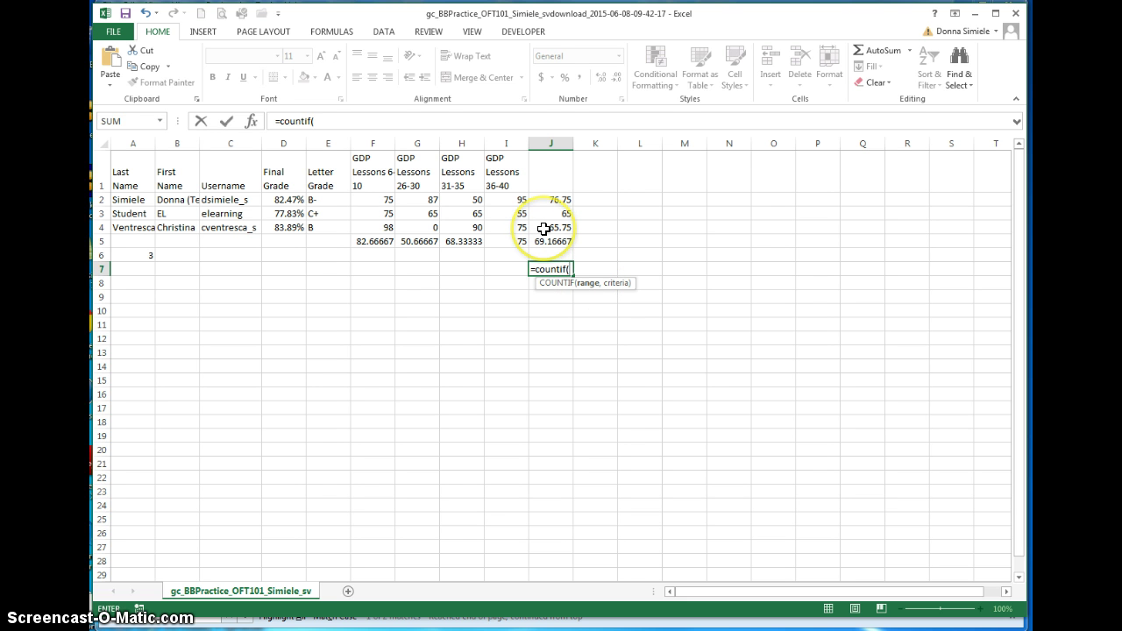
{"action": "left_click_drag", "start_coordinate": [544, 228], "coordinate": [544, 201]}
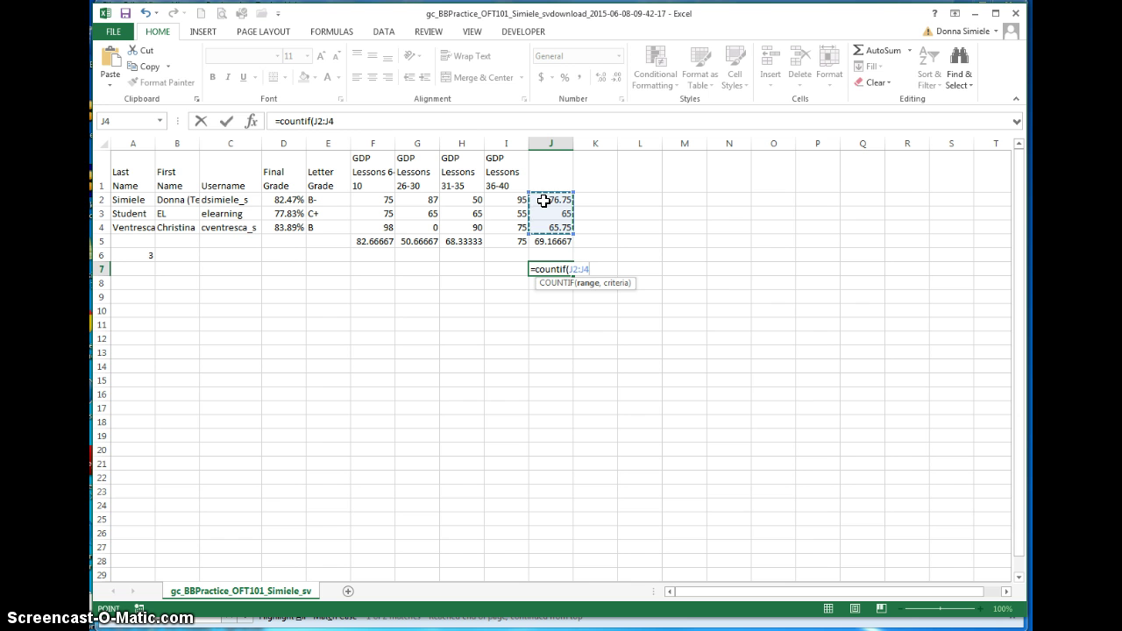
{"action": "type", "text": ")"}
{"action": "key", "text": "BackSpace"}
{"action": "type", "text": ",\">"}
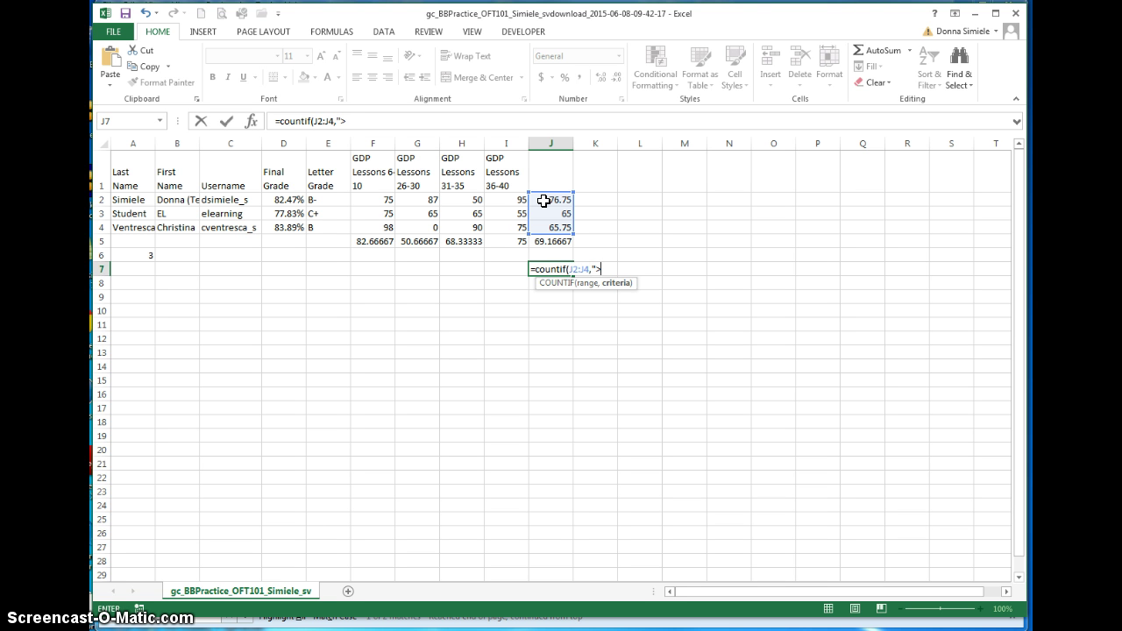
{"action": "type", "text": "60"}
{"action": "type", "text": "\""}
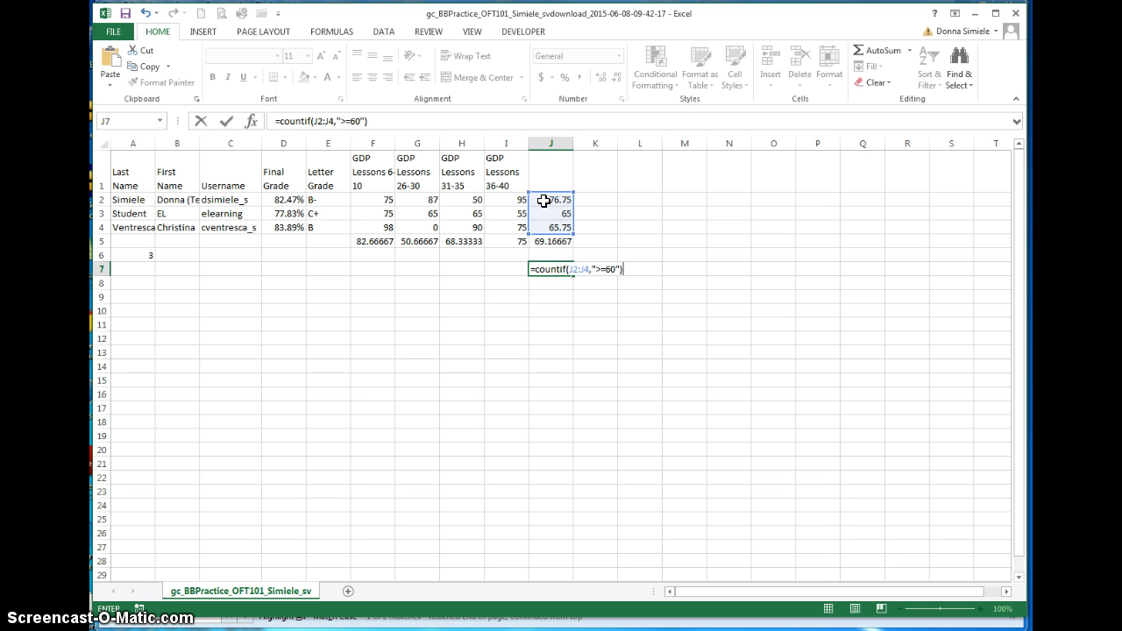
{"action": "key", "text": "Return"}
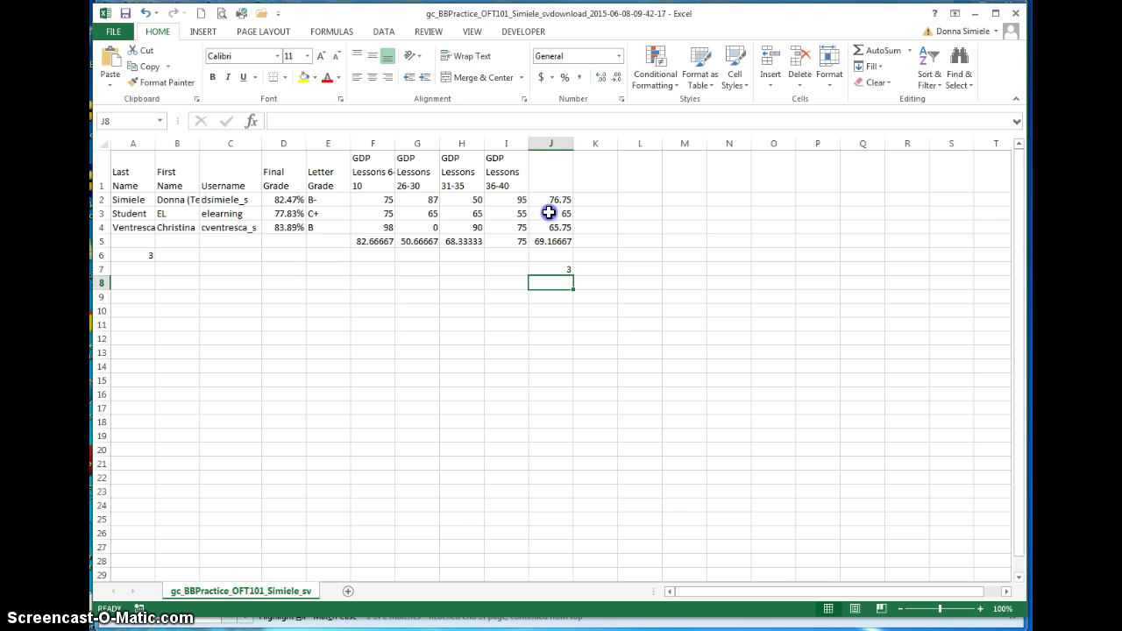
- Test the passing count by entering 59 as the second student's average in J3, and undo the entry
{"action": "left_click", "coordinate": [550, 214]}
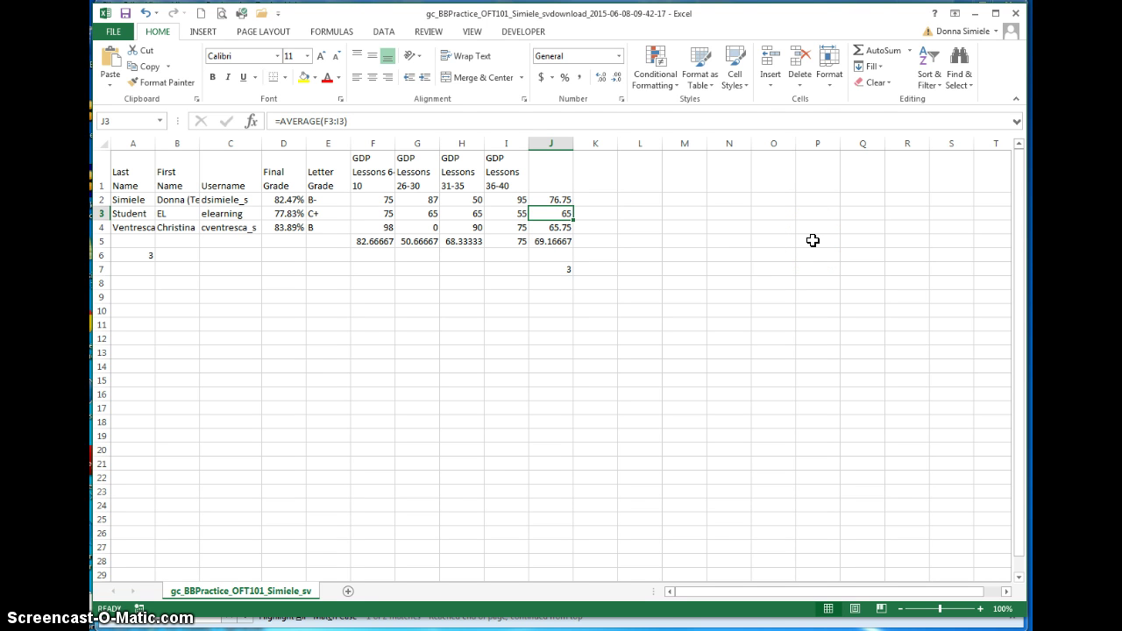
{"action": "type", "text": "59"}
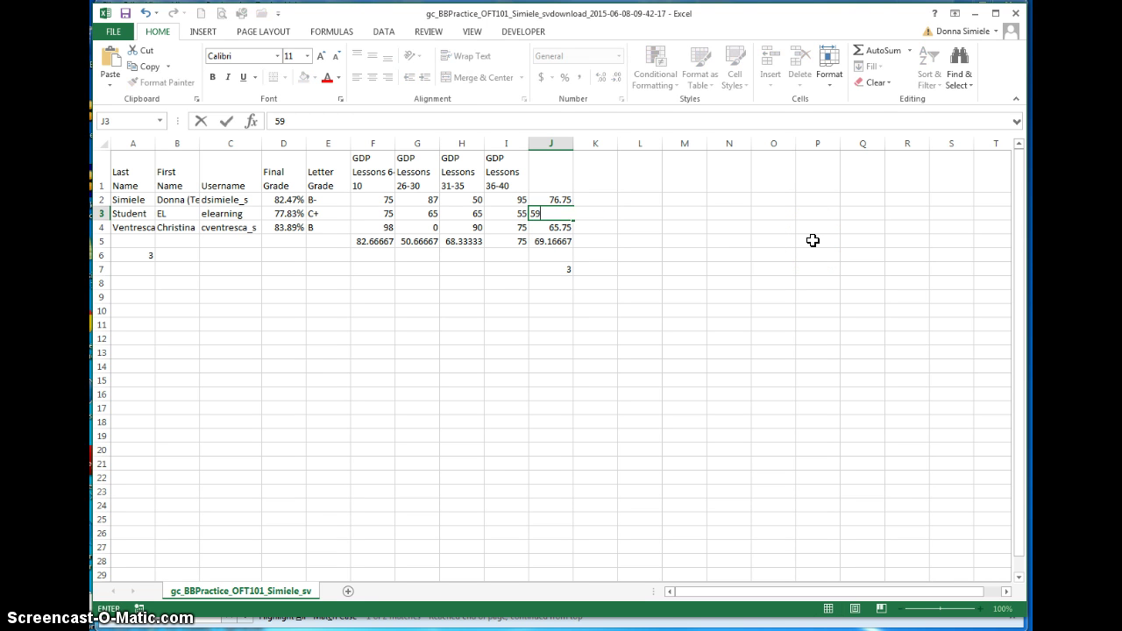
{"action": "key", "text": "Return"}
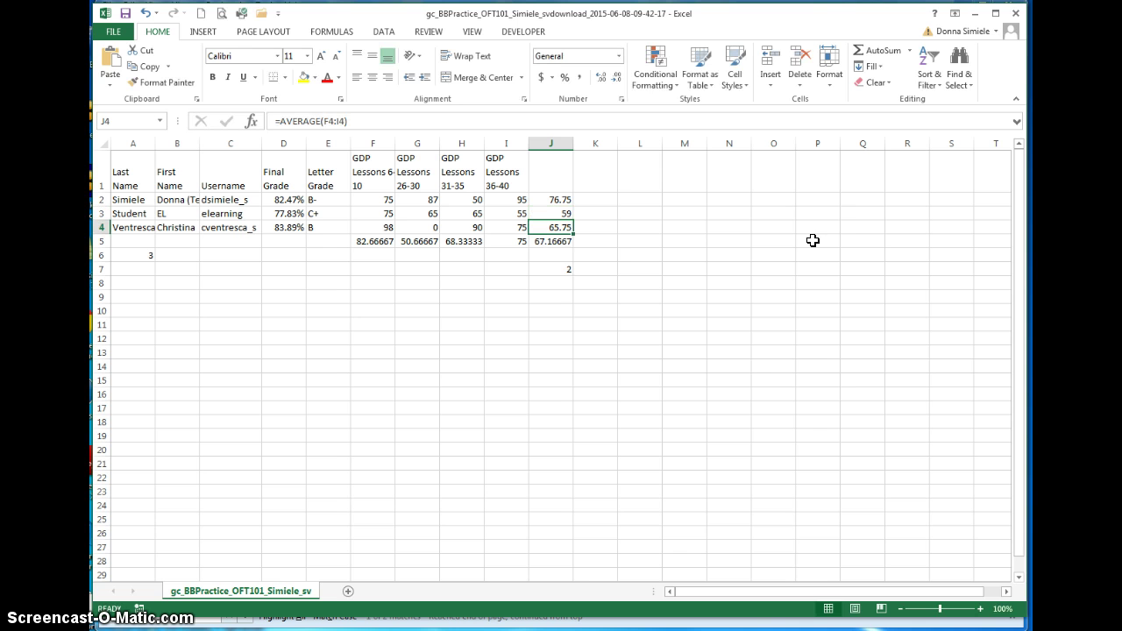
{"action": "left_click", "coordinate": [145, 14]}
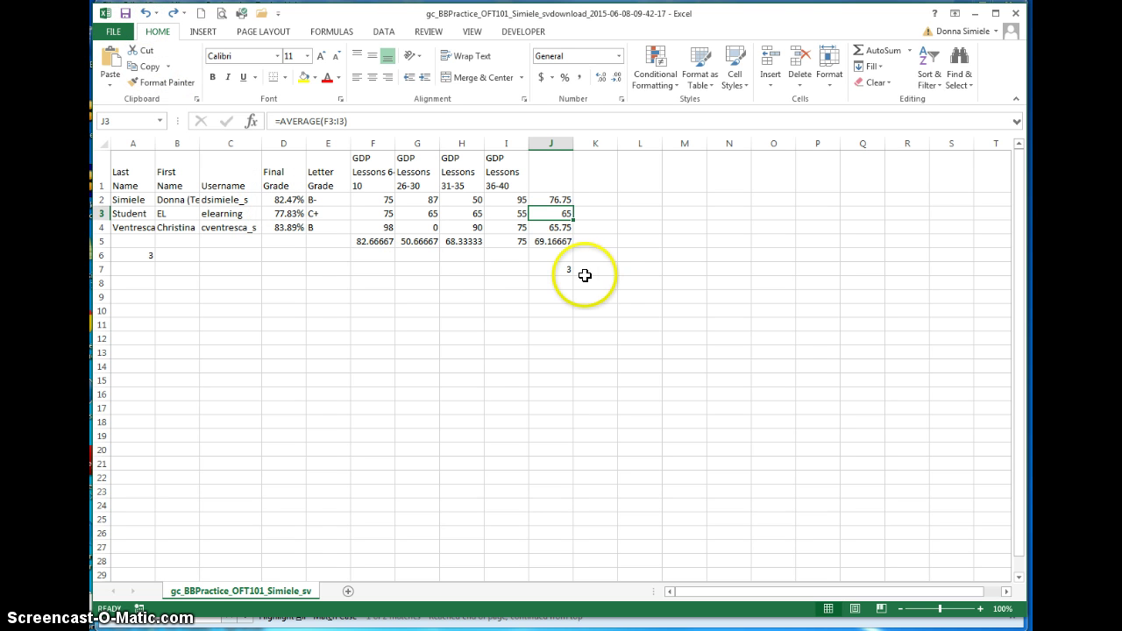
{"action": "left_click", "coordinate": [556, 283]}
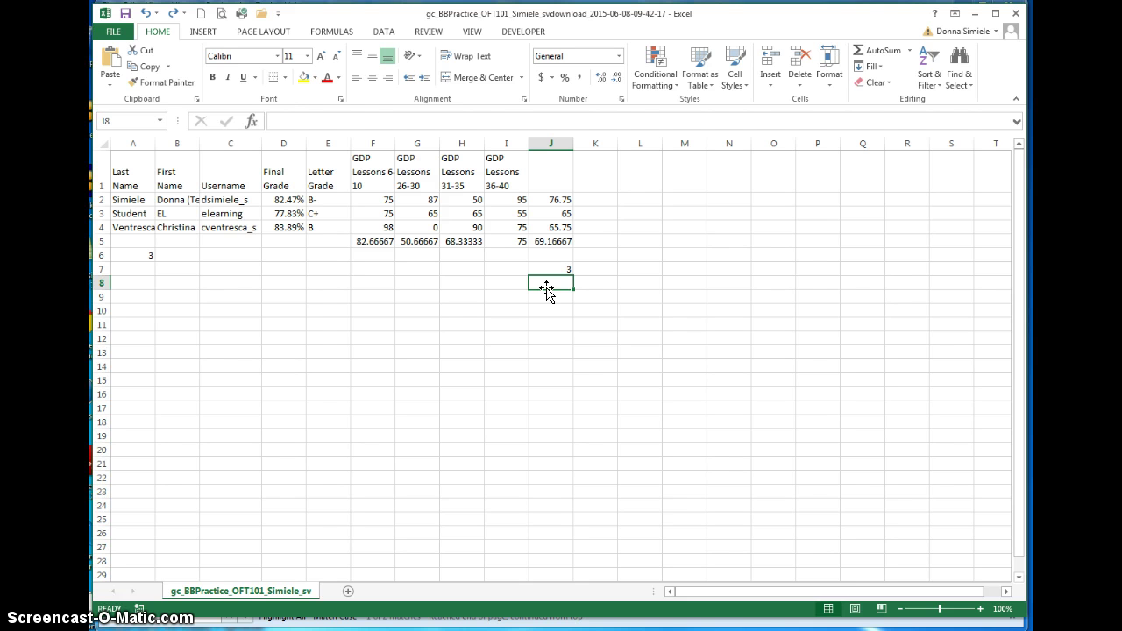
- Replace the second student's average in J3 with the test value 59
{"action": "left_click", "coordinate": [547, 216]}
{"action": "type", "text": "5"}
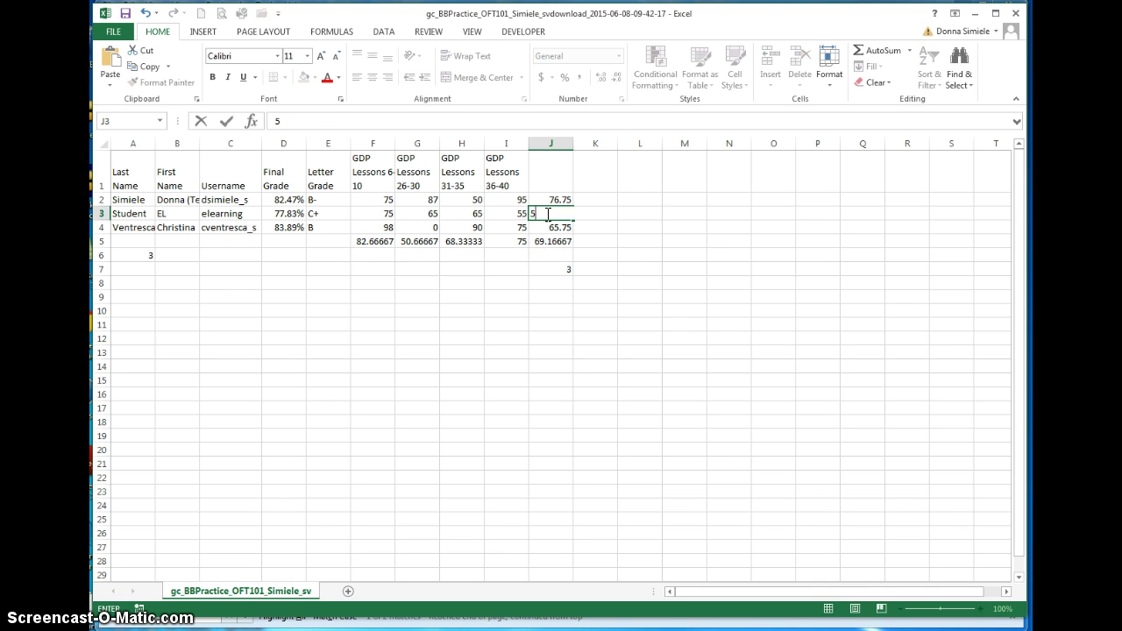
{"action": "type", "text": "9"}
{"action": "key", "text": "Return"}
- Calculate the share of passing students in J8 with =J7/A6 and format it as a percentage
{"action": "left_click", "coordinate": [564, 285]}
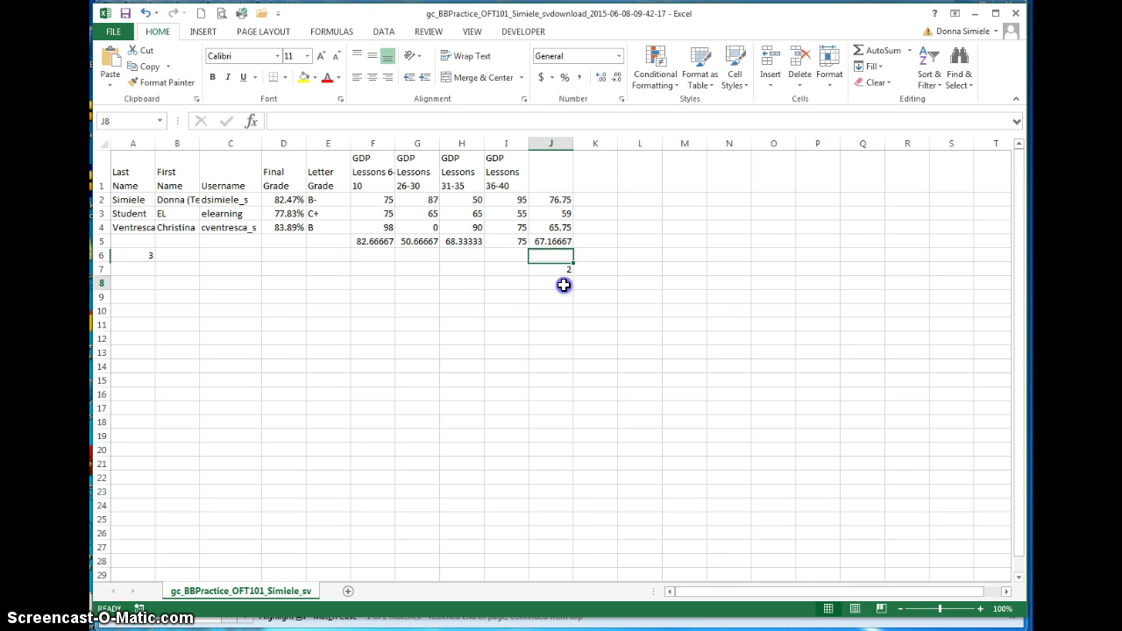
{"action": "type", "text": "="}
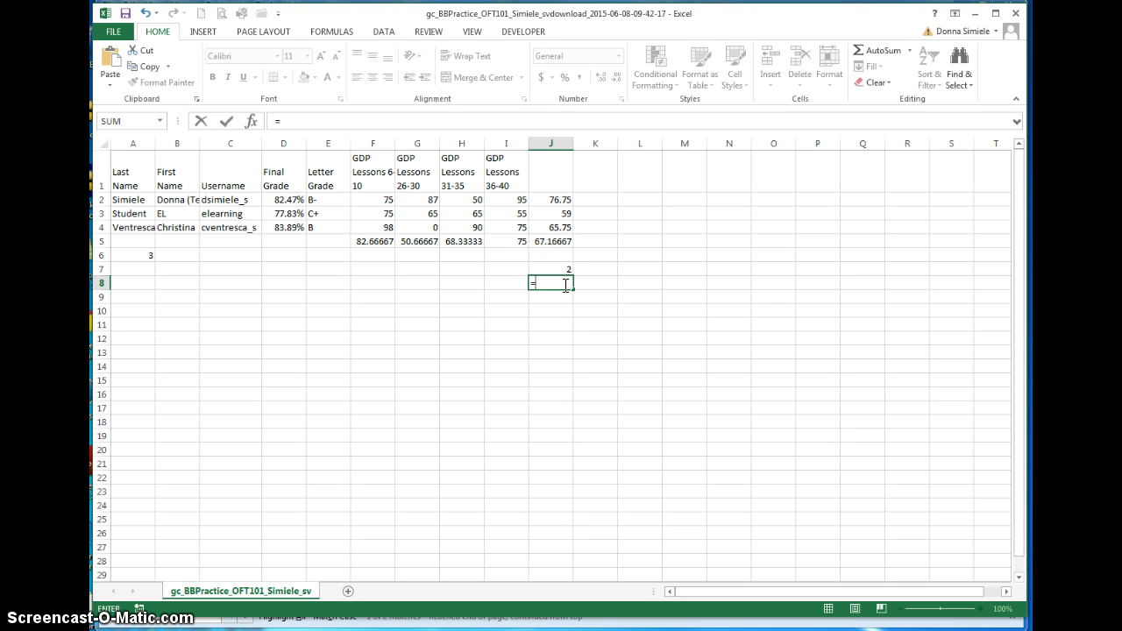
{"action": "key", "text": "Up"}
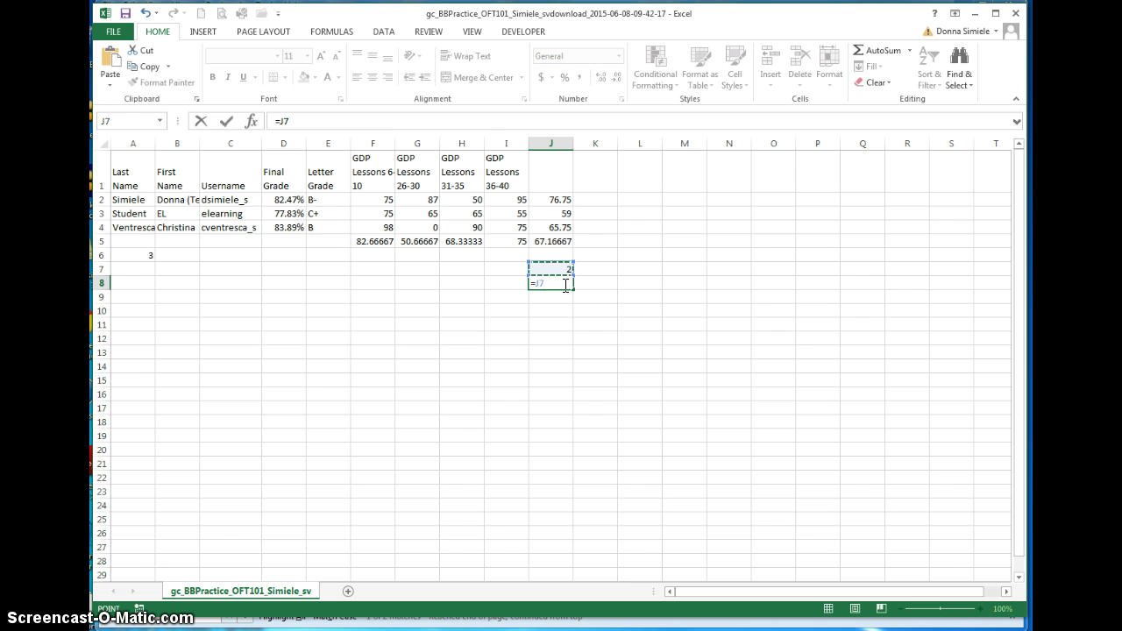
{"action": "type", "text": "/"}
{"action": "left_click", "coordinate": [142, 252]}
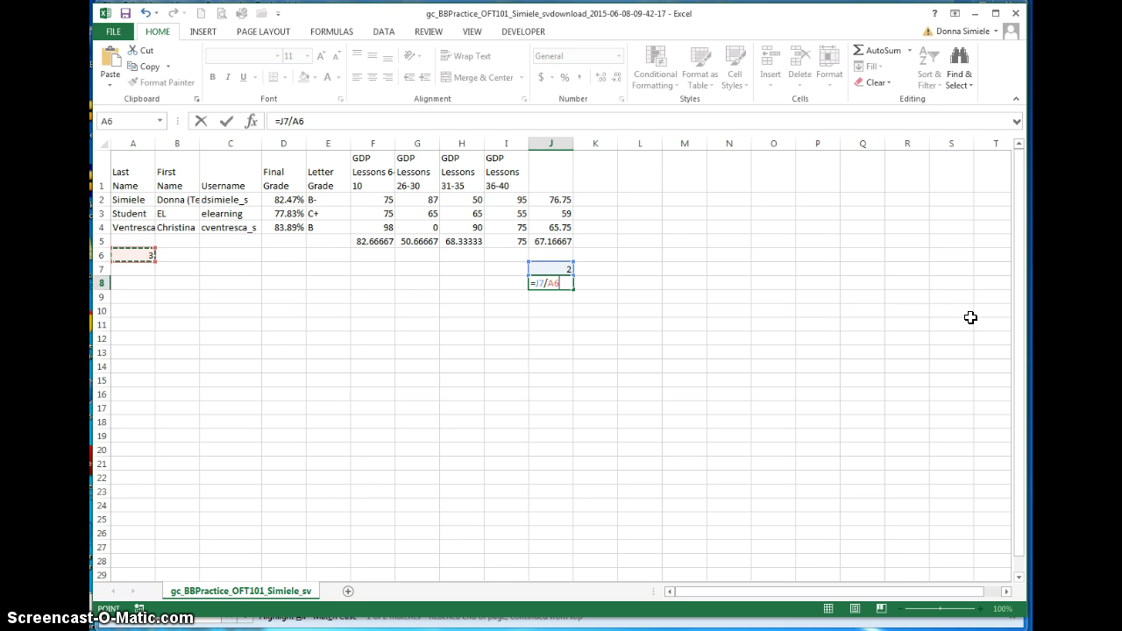
{"action": "key", "text": "Return"}
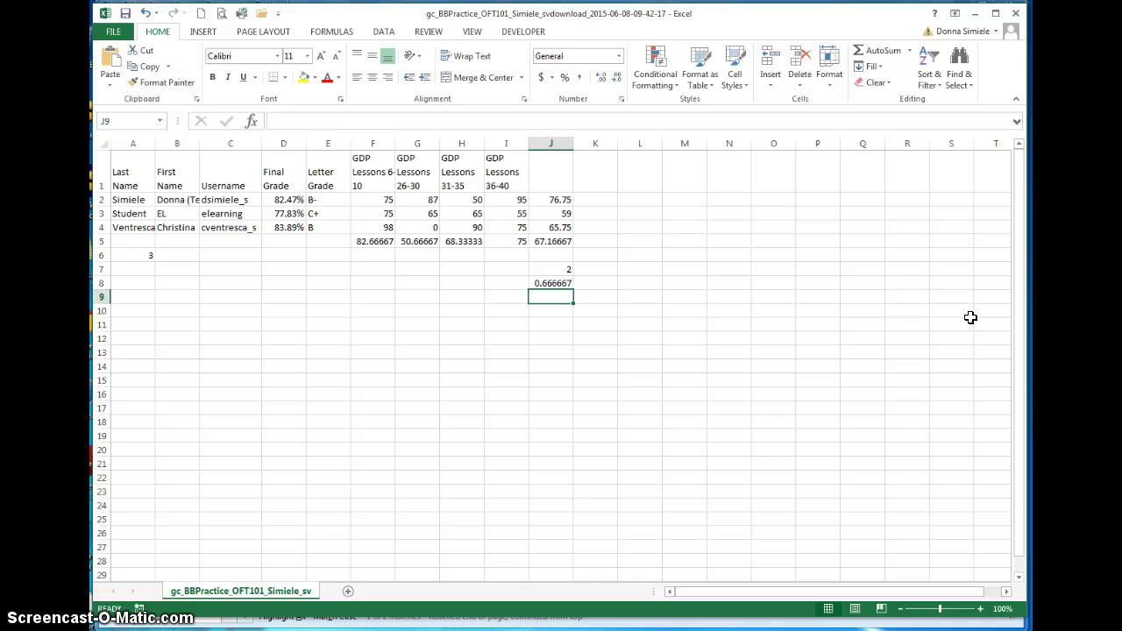
{"action": "left_click", "coordinate": [548, 284]}
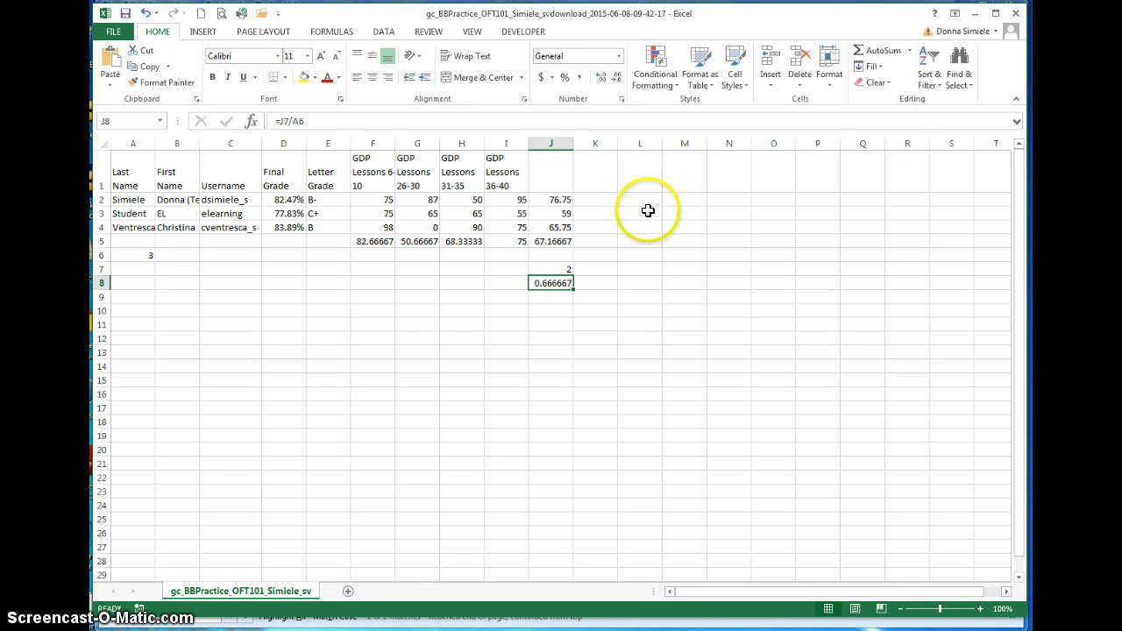
{"action": "left_click", "coordinate": [565, 82]}
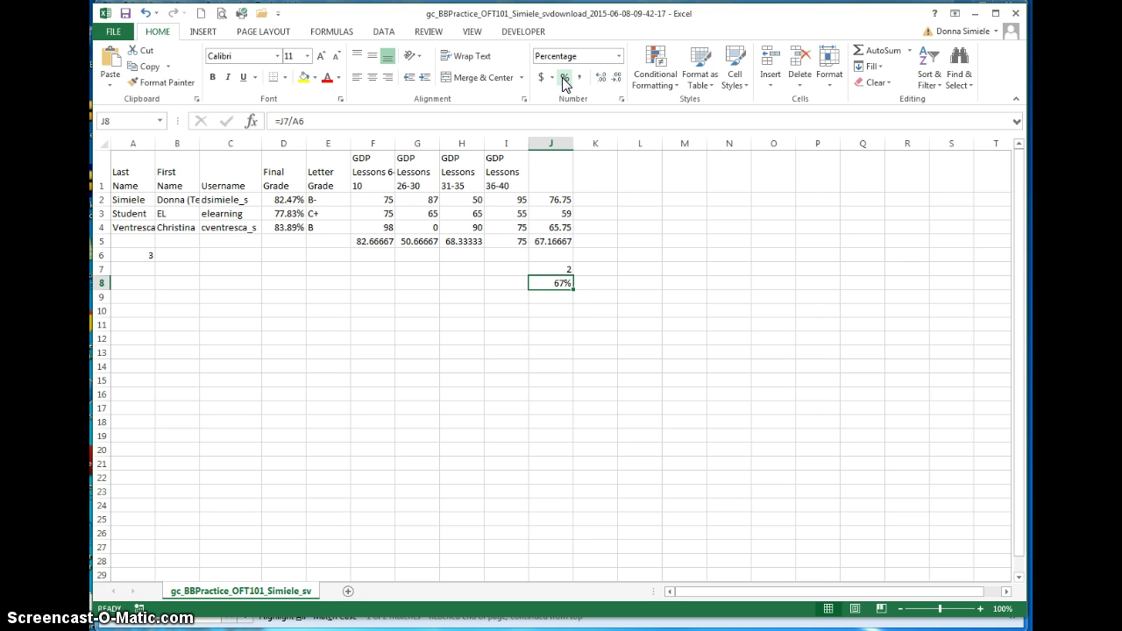
- Restore the second student's average formula in J3 by filling it down from J2
{"action": "left_click", "coordinate": [550, 209]}
{"action": "left_click", "coordinate": [554, 200]}
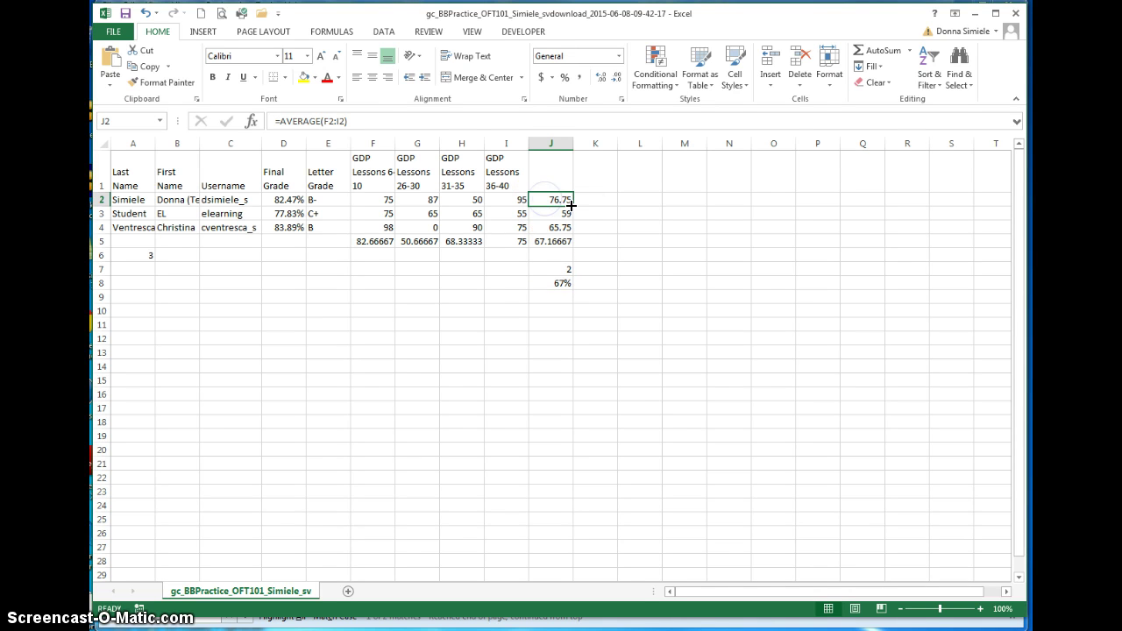
{"action": "left_click_drag", "start_coordinate": [571, 206], "coordinate": [571, 216]}
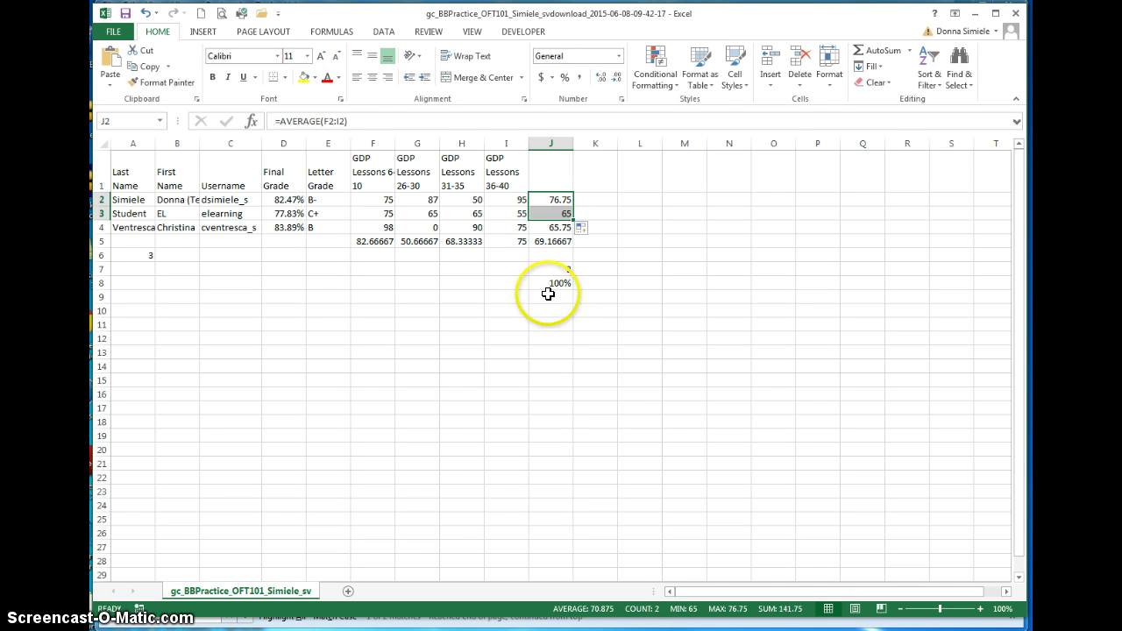